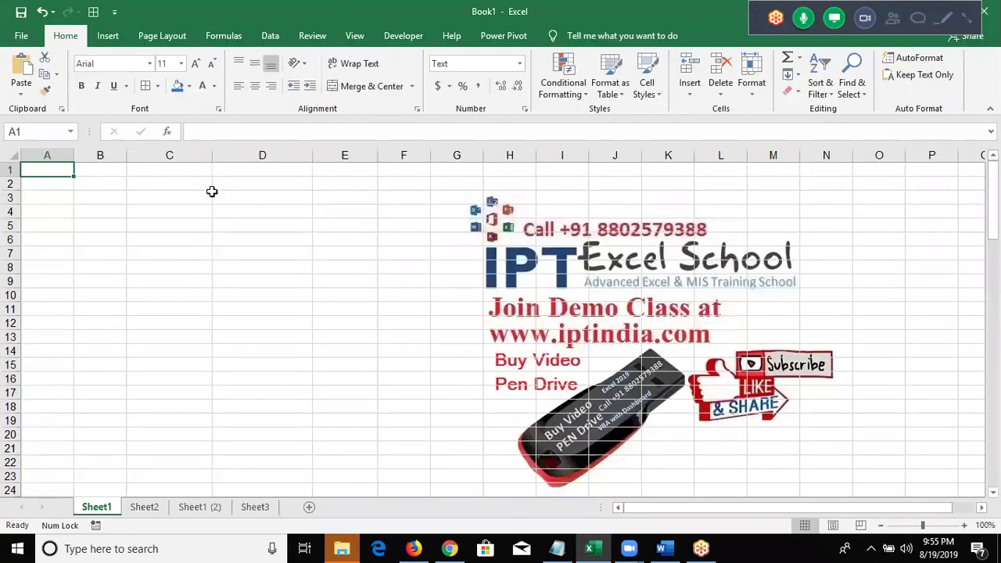
Enter =RANDBETWEEN(10,90) in cell A1 using the function suggestion list
text(=ra)
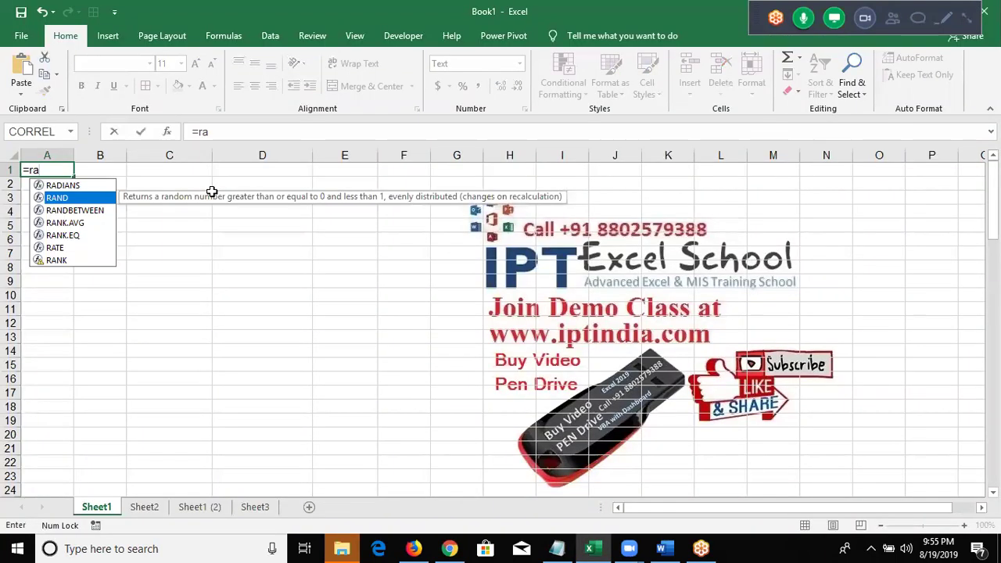
key(Down)
key(Down)
key(Tab)
text(10,90)
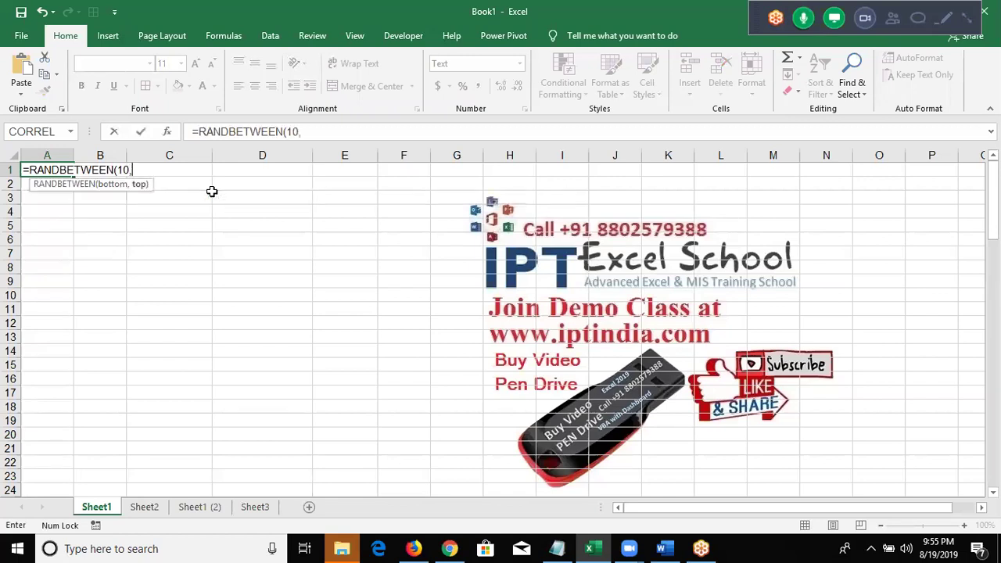
key(Return)
Delete column A and retype =RANDBETWEEN(10,90) in A1, which now shows 67
key(Up)
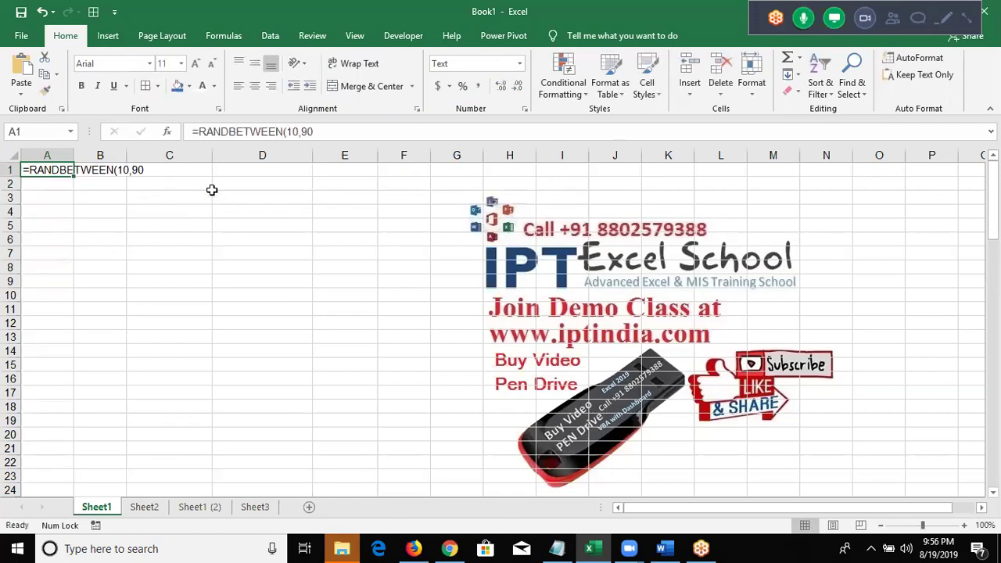
key(ctrl+space)
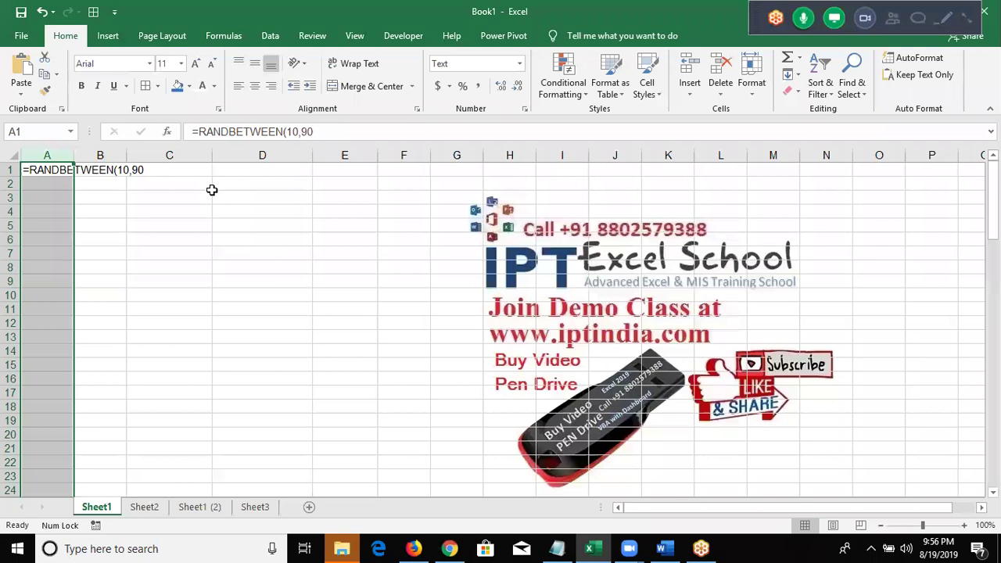
key(ctrl+minus)
text(=)
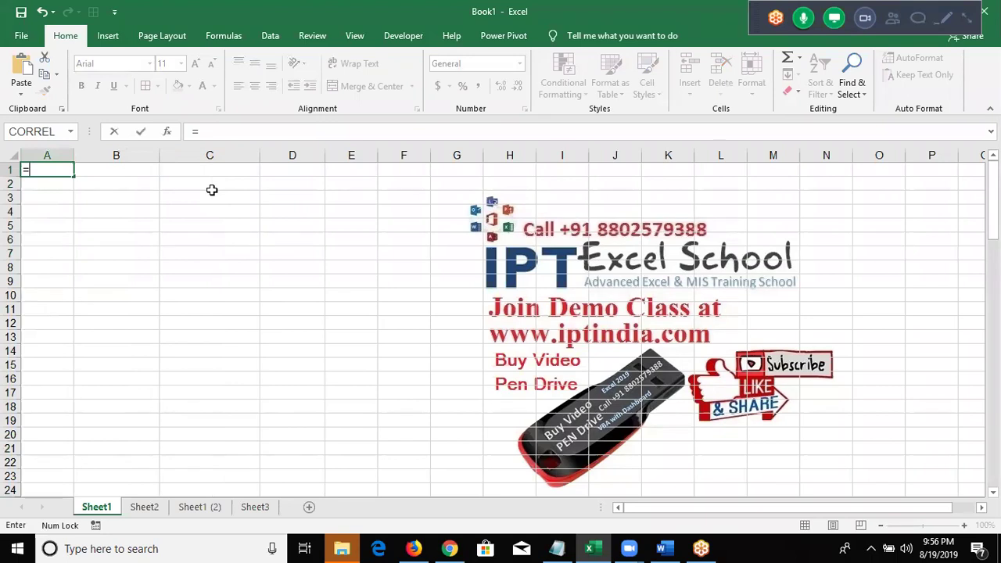
text(pl)
text(ea)
key(BackSpace)
key(BackSpace)
key(BackSpace)
text(r)
text(a)
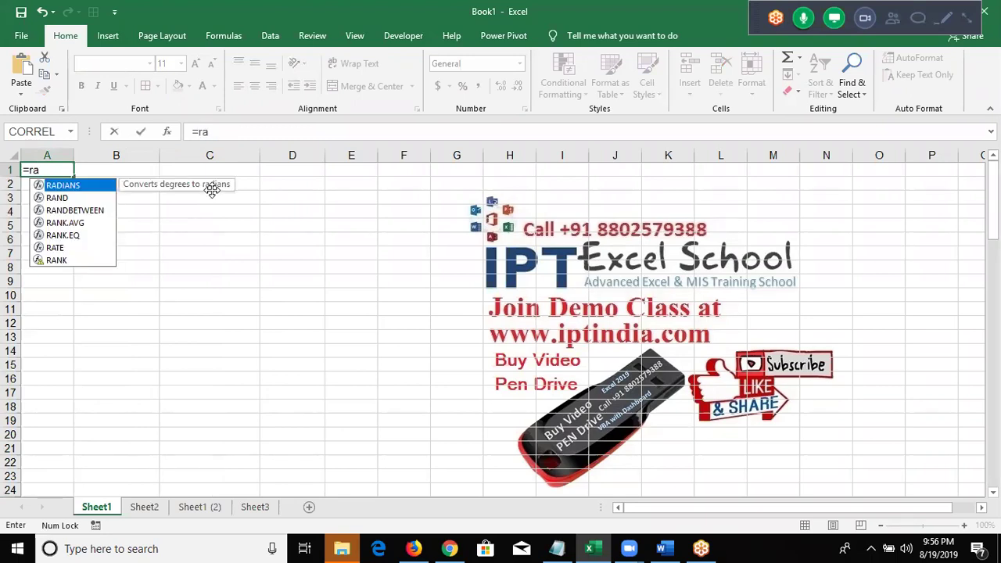
key(Down)
key(Down)
key(Tab)
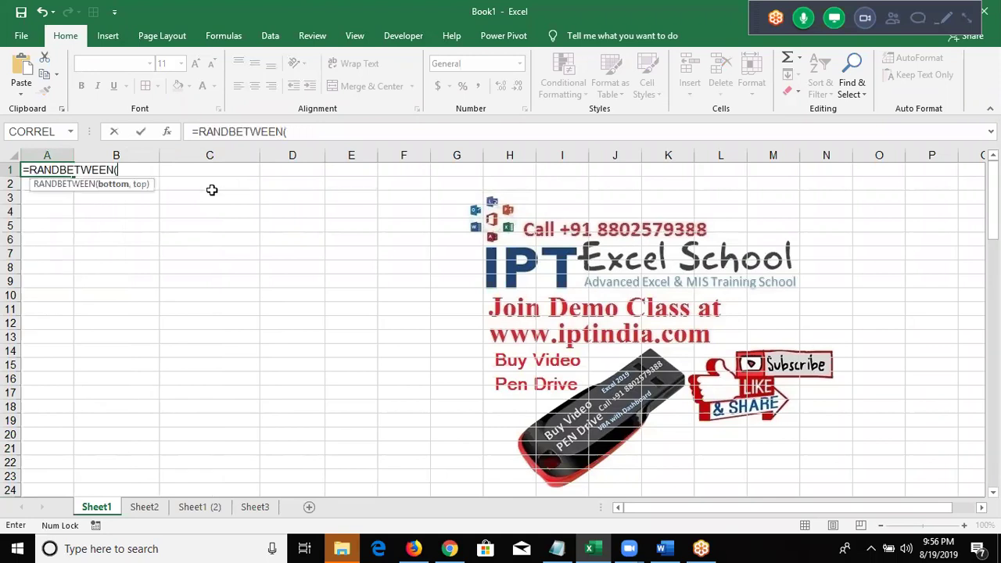
text(10,)
text(90)
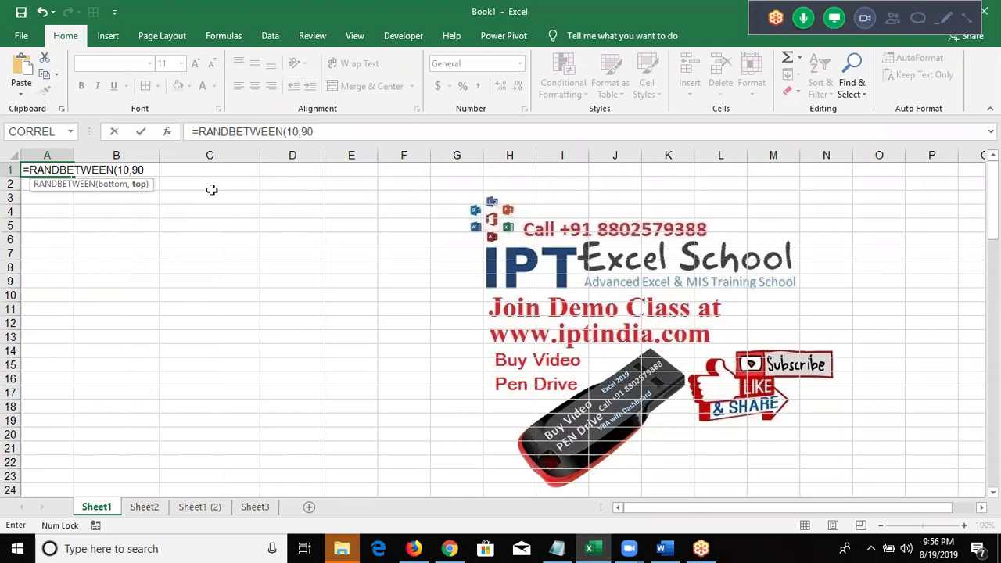
key(Return)
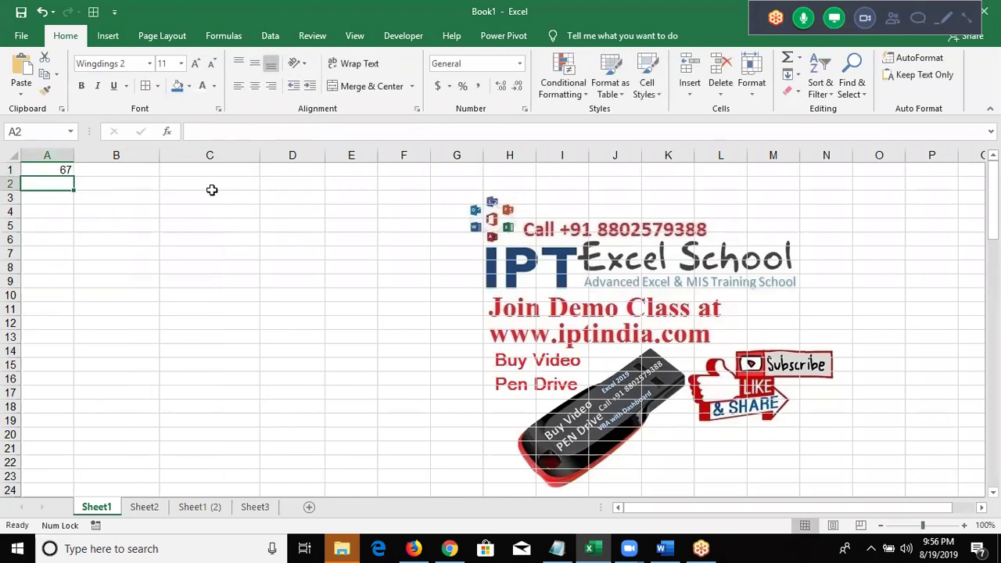
Select A1:G21 and fill the whole range with the RANDBETWEEN formula
key(Up)
key(shift+Right)
key(shift+Right)
key(shift+Right)
key(shift+Right)
key(shift+Right)
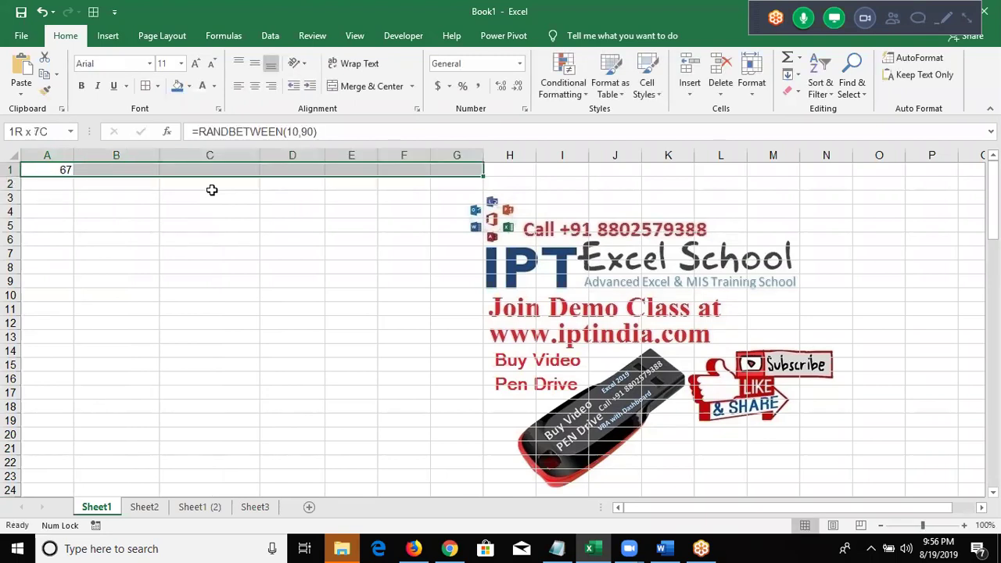
key(shift+Down)
key(shift+Down)
key(shift+Right)
key(shift+Right)
key(shift+Right)
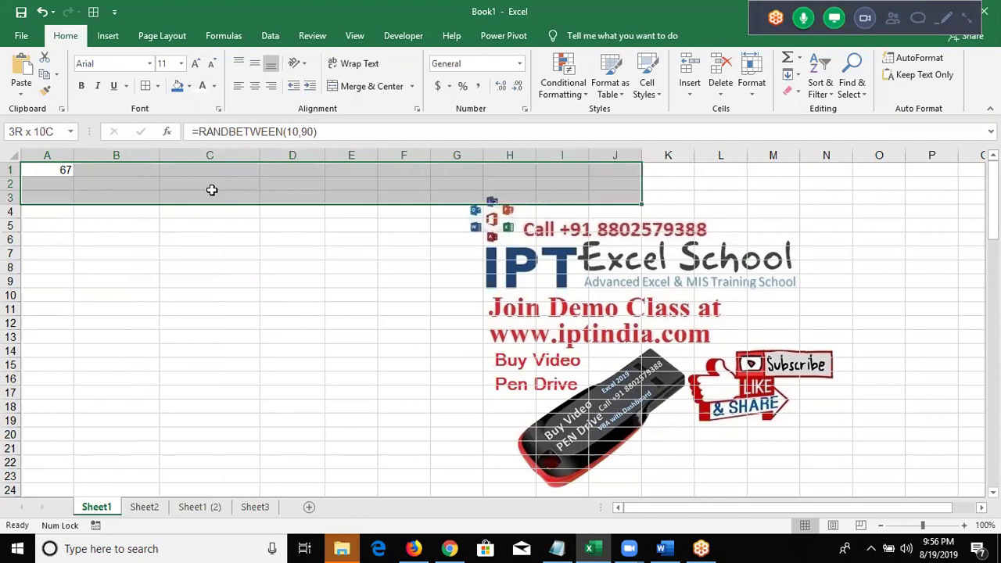
key(shift+Left)
key(shift+Left)
key(shift+Left)
key(shift+Down)
key(shift+Down)
key(shift+Down)
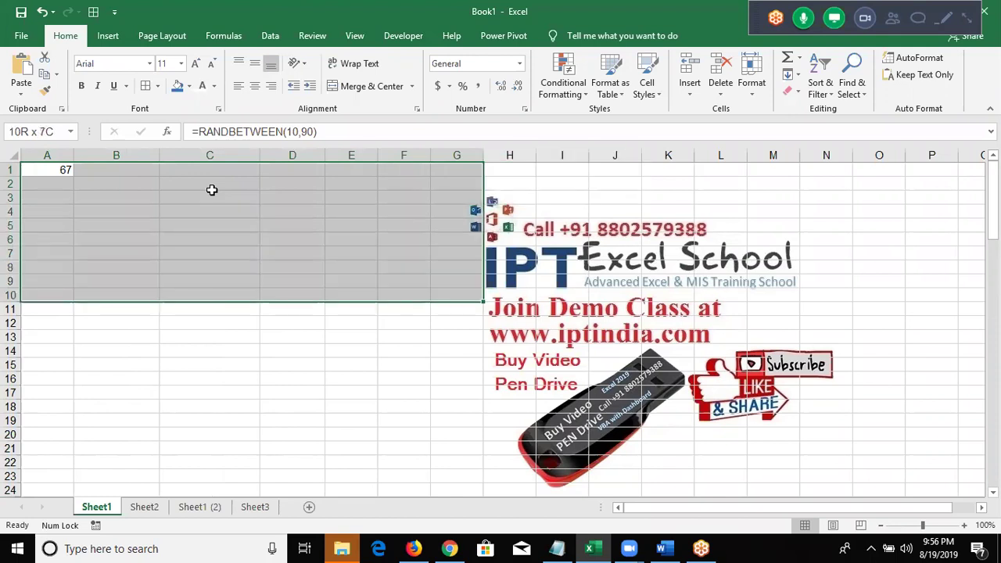
key(shift+Down)
key(shift+Down)
key(shift+Down)
key(shift+Down)
key(shift+Down)
key(shift+Down)
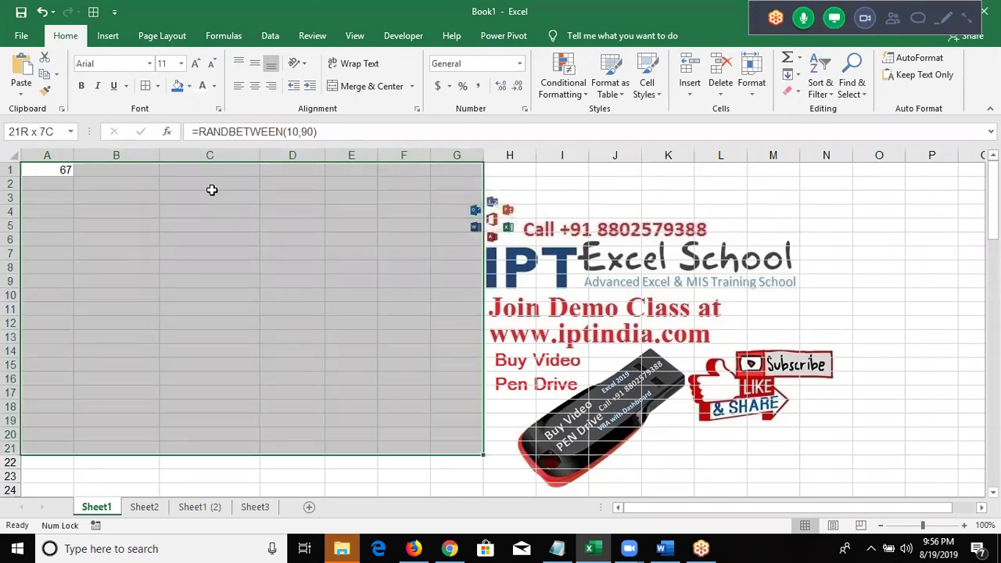
key(F2)
key(ctrl+Return)
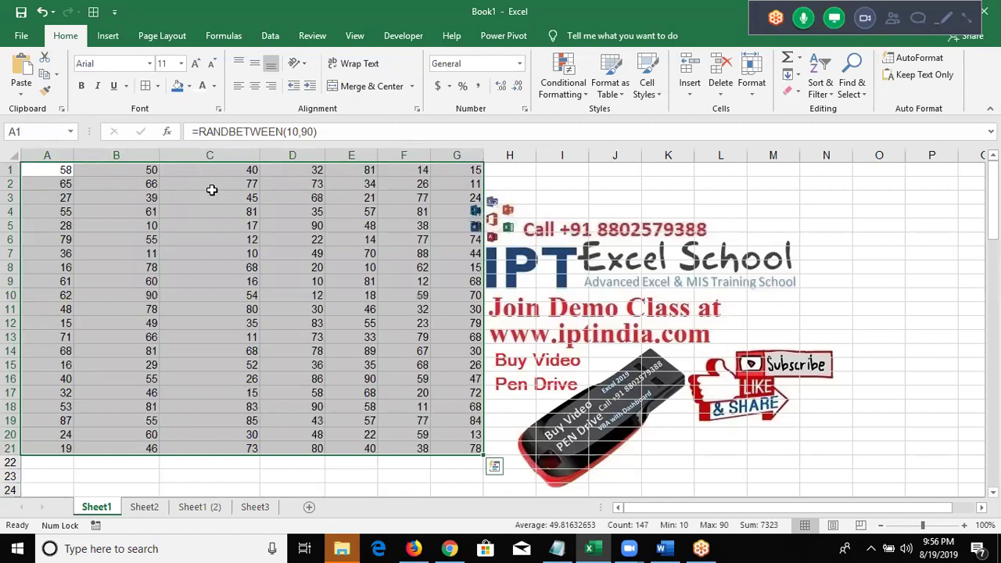
Copy A1:G21 and paste it back as fixed values
key(ctrl+c)
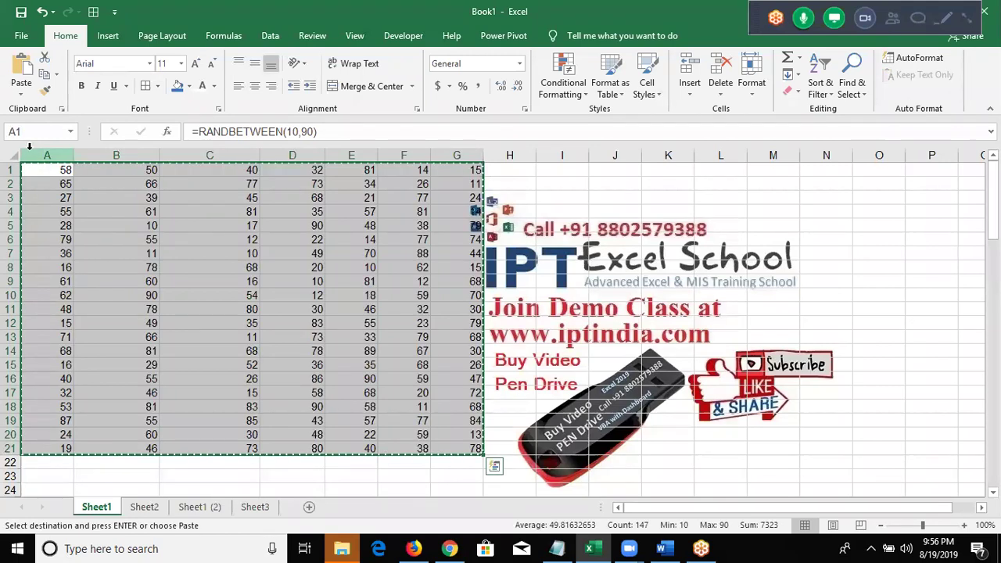
click(22, 90)
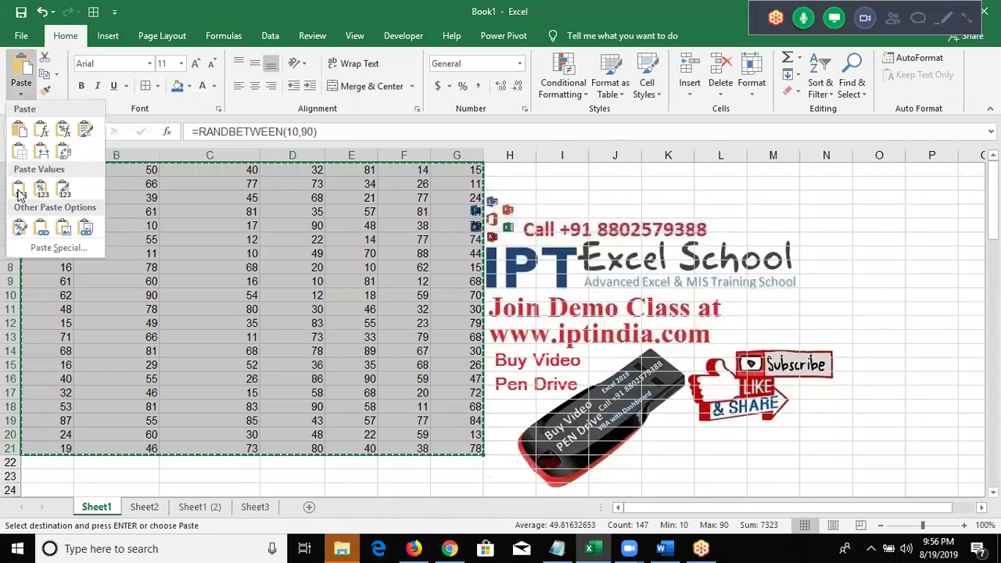
click(18, 189)
click(100, 207)
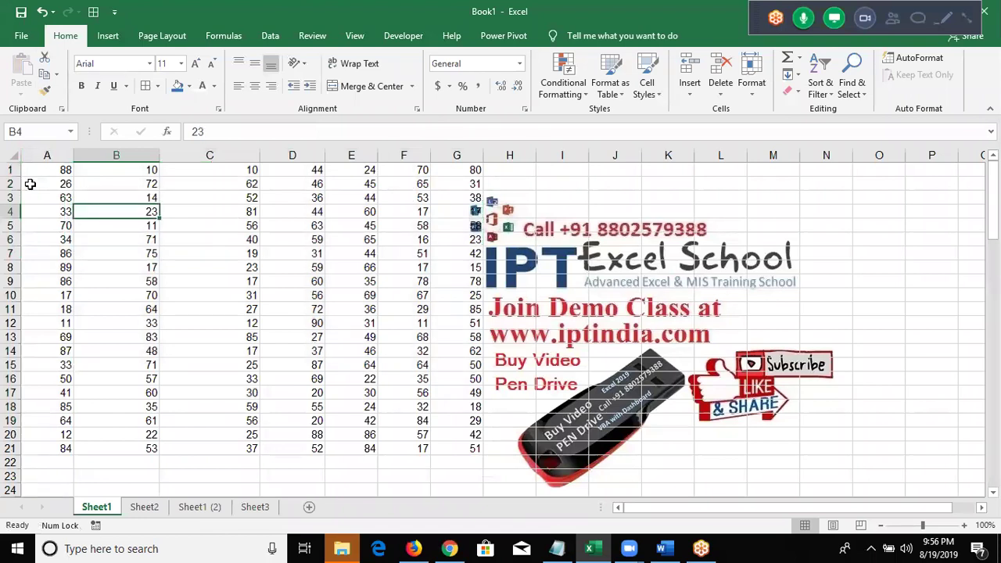
Select the whole sheet, autofit the columns, then drag one border to narrow all columns equally
click(14, 153)
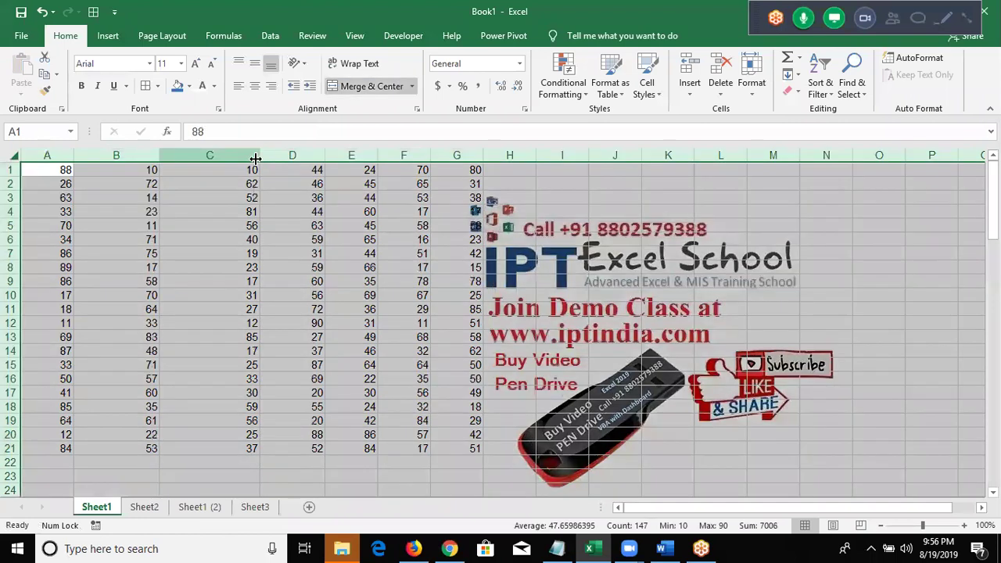
double_click(75, 155)
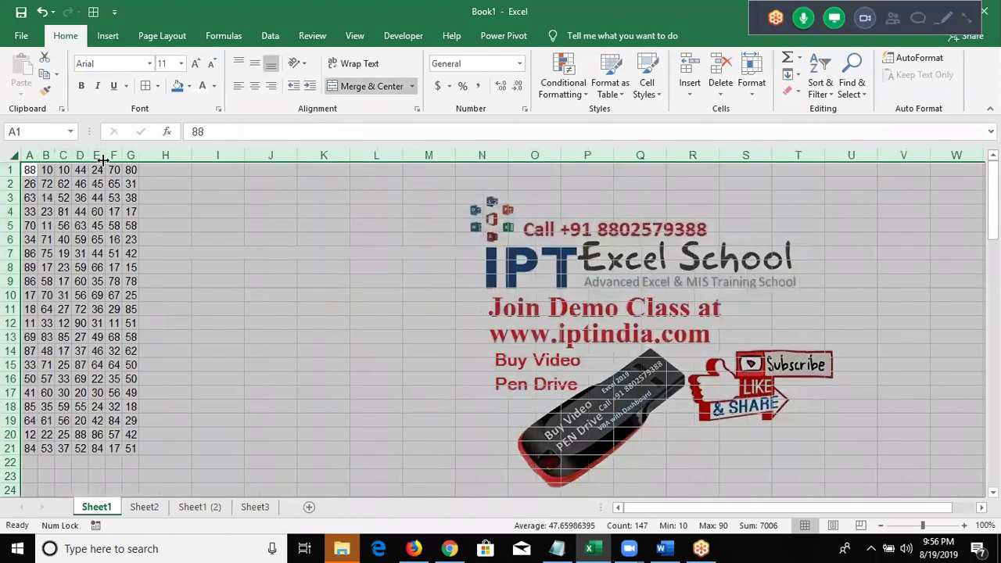
drag(97, 160, 103, 159)
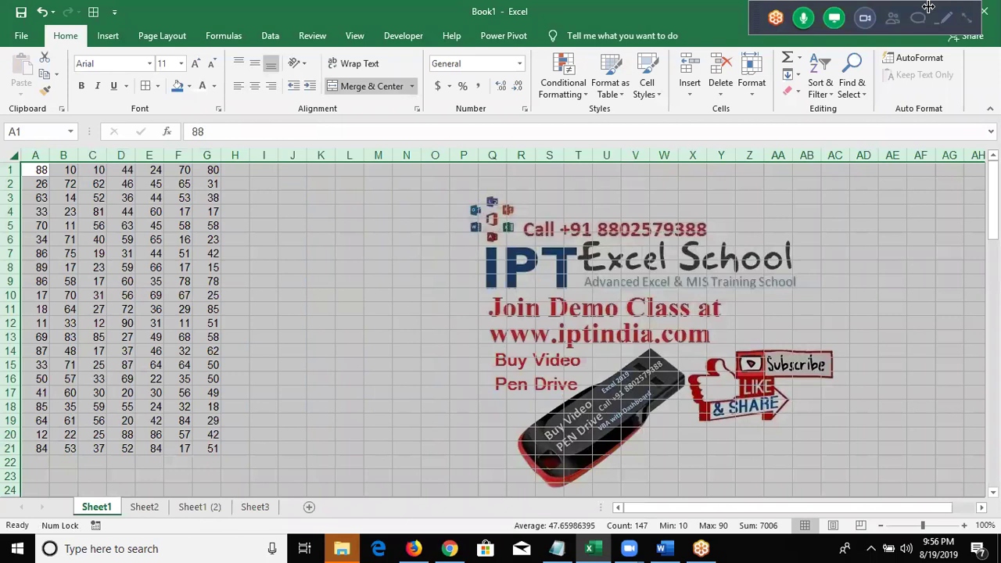
click(895, 19)
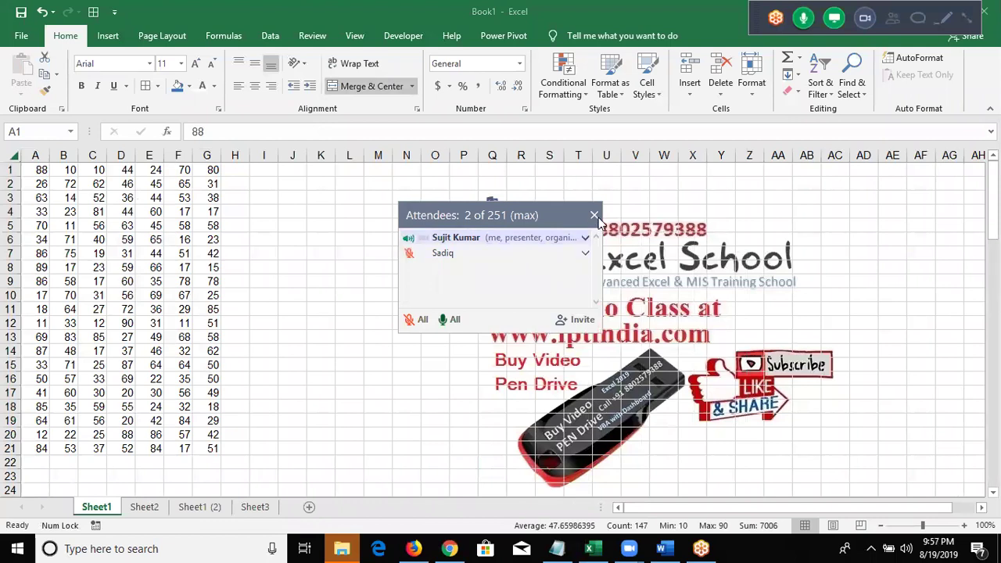
key(ctrl+a)
key(ctrl+Home)
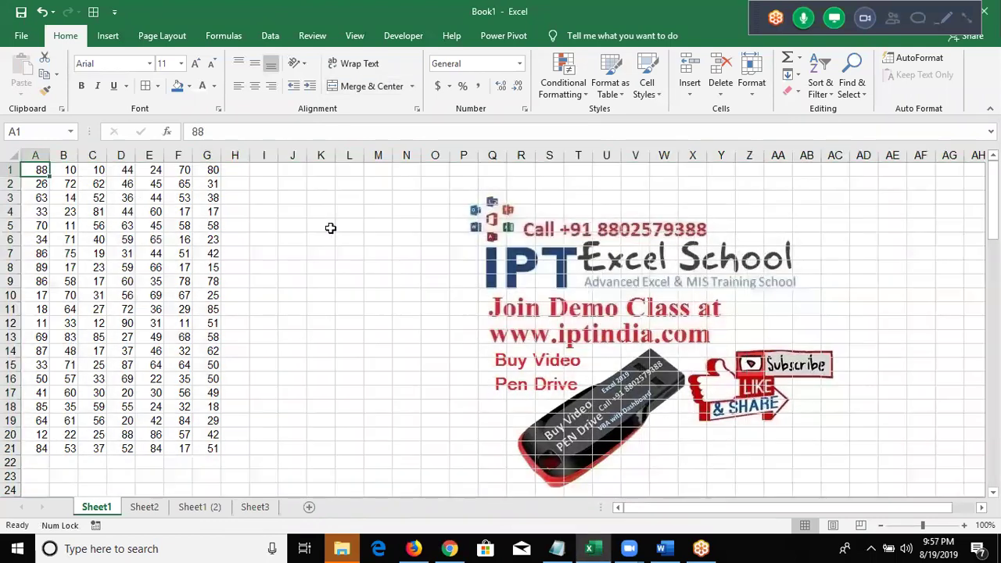
key(ctrl+Right)
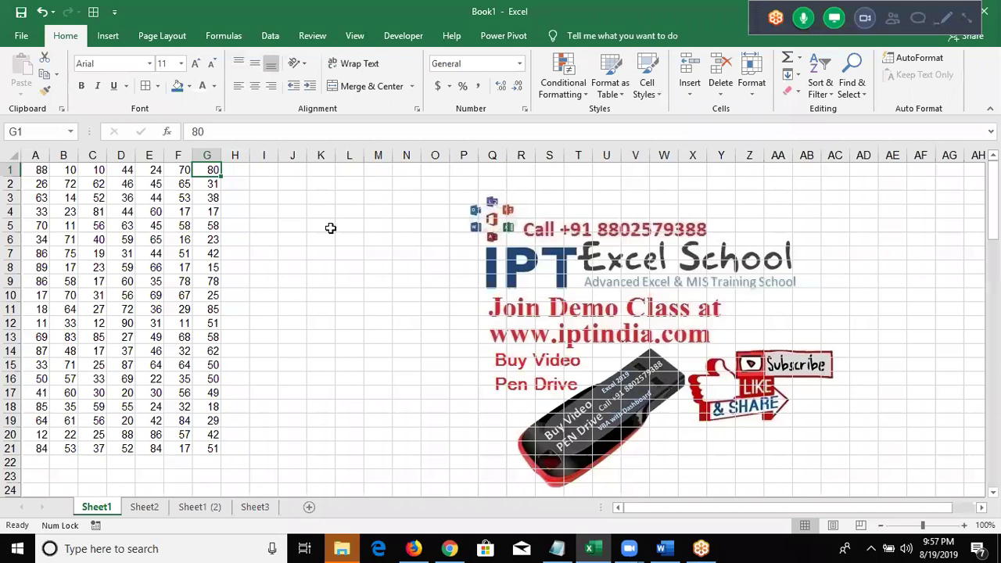
key(ctrl+Left)
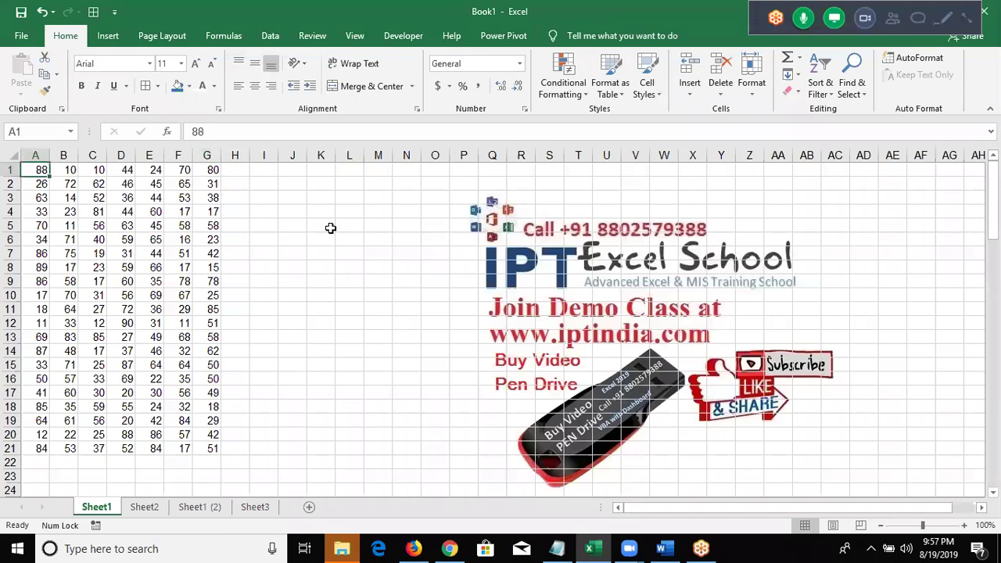
key(ctrl+Right)
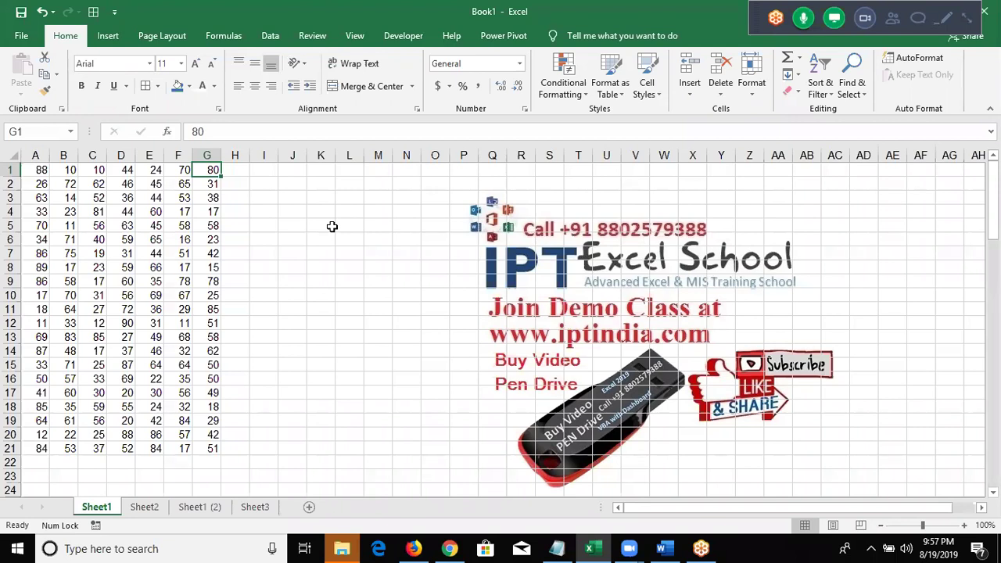
key(Home)
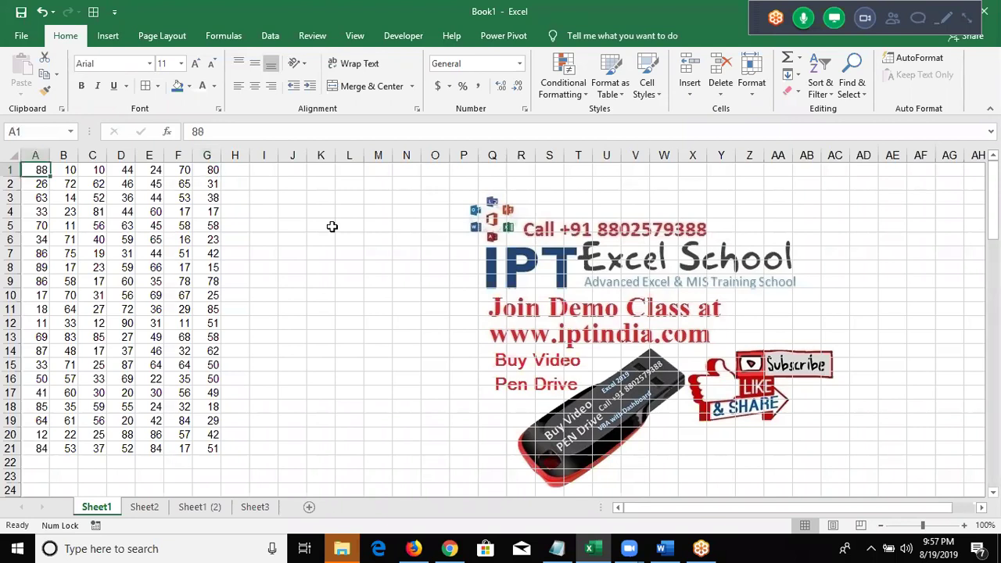
key(ctrl+End)
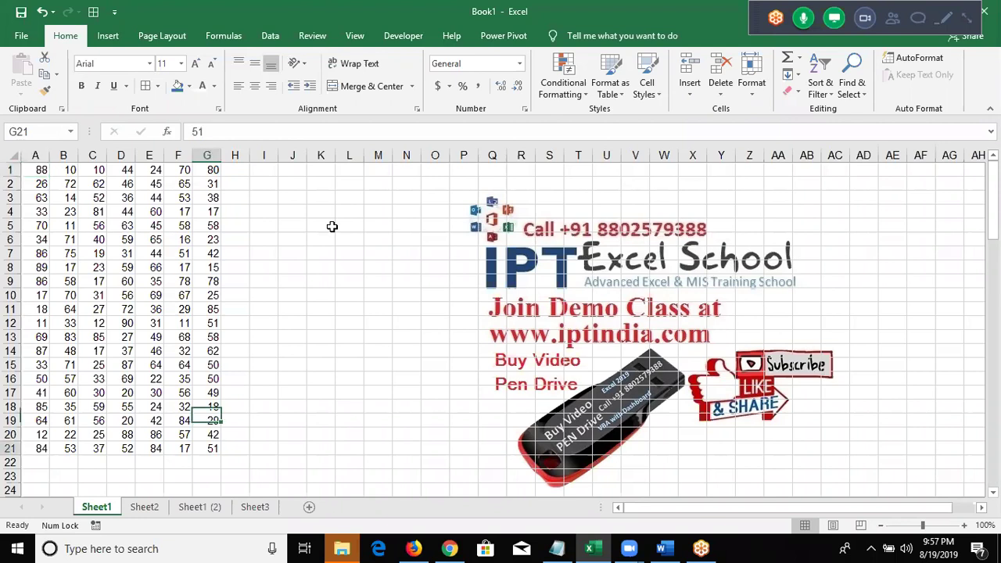
key(ctrl+Home)
key(ctrl+shift+End)
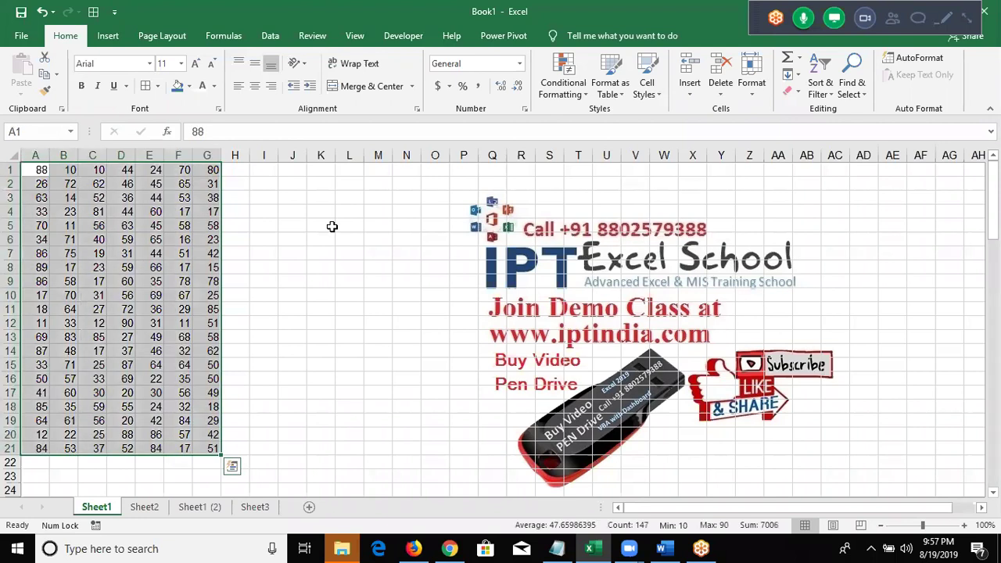
key(ctrl+Home)
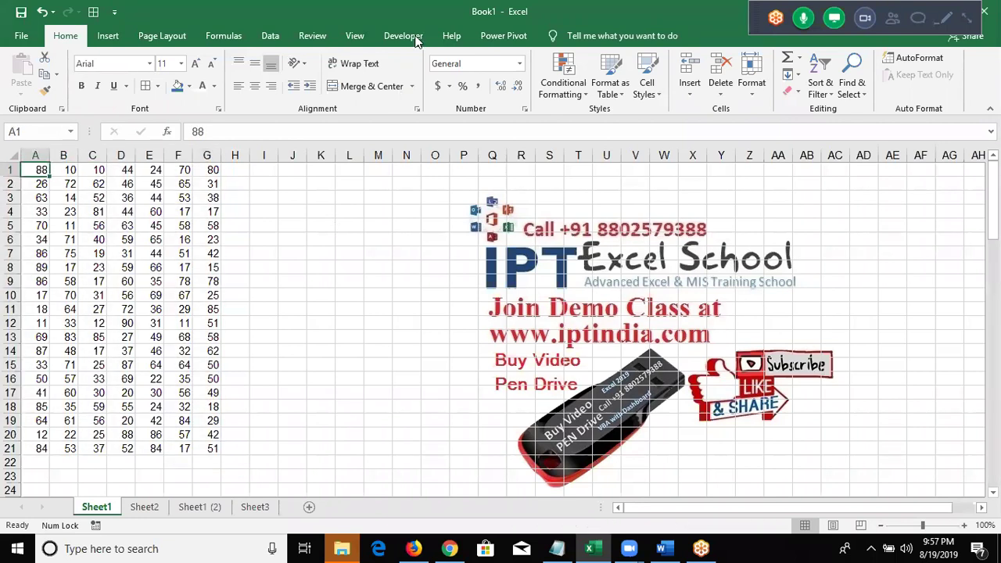
Insert a new Module1 into Book1's VBA project from the Visual Basic editor
click(402, 36)
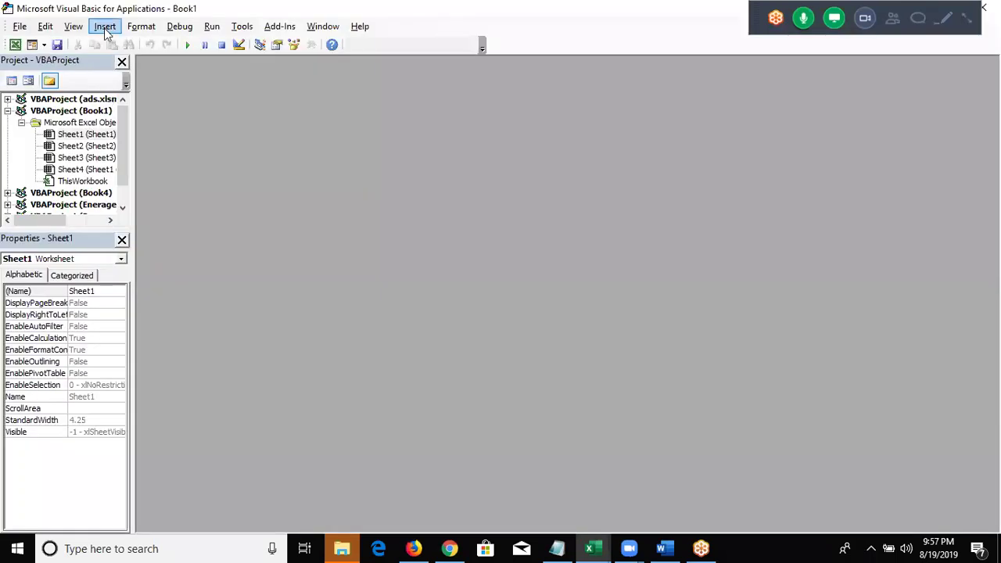
click(105, 26)
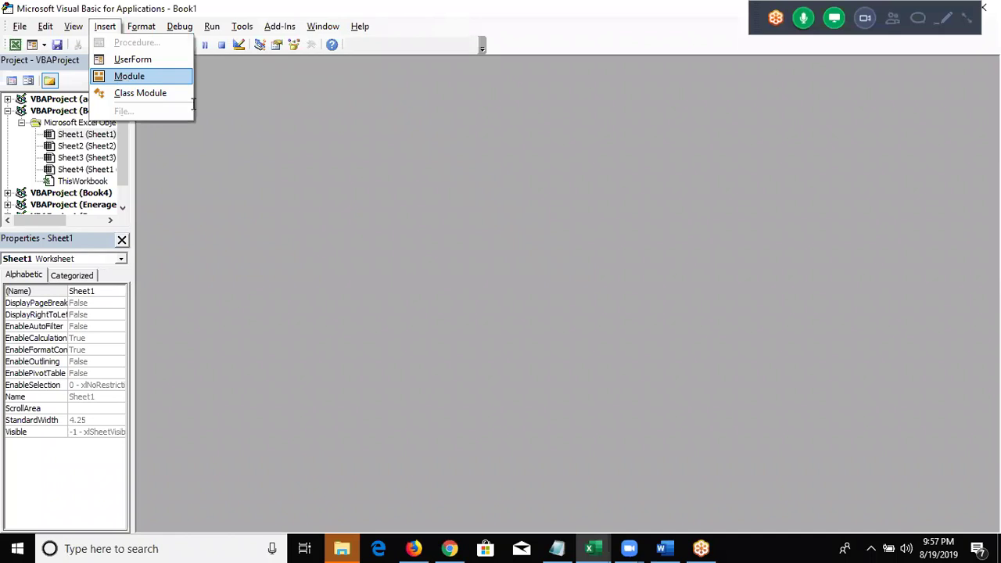
click(158, 75)
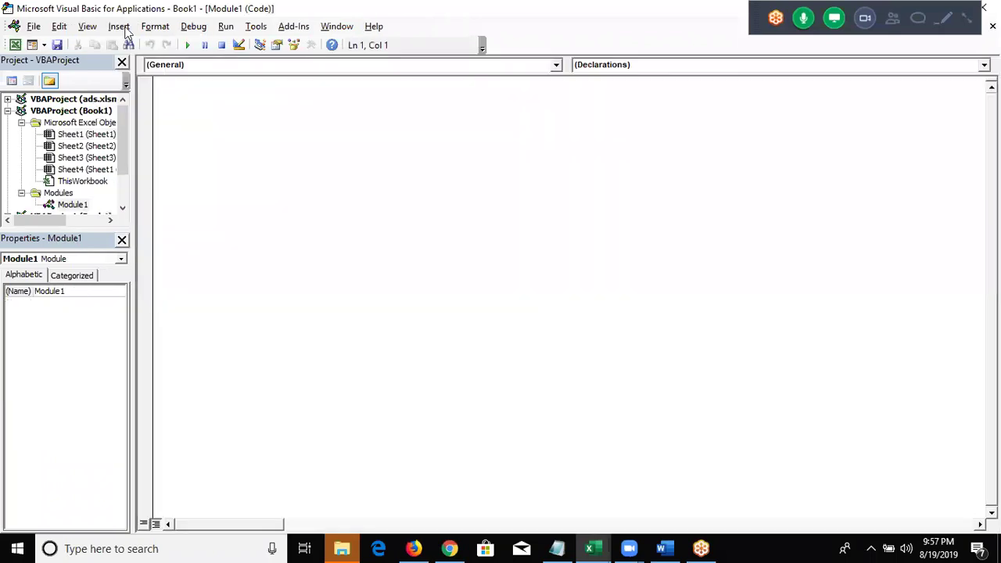
key(alt+F11)
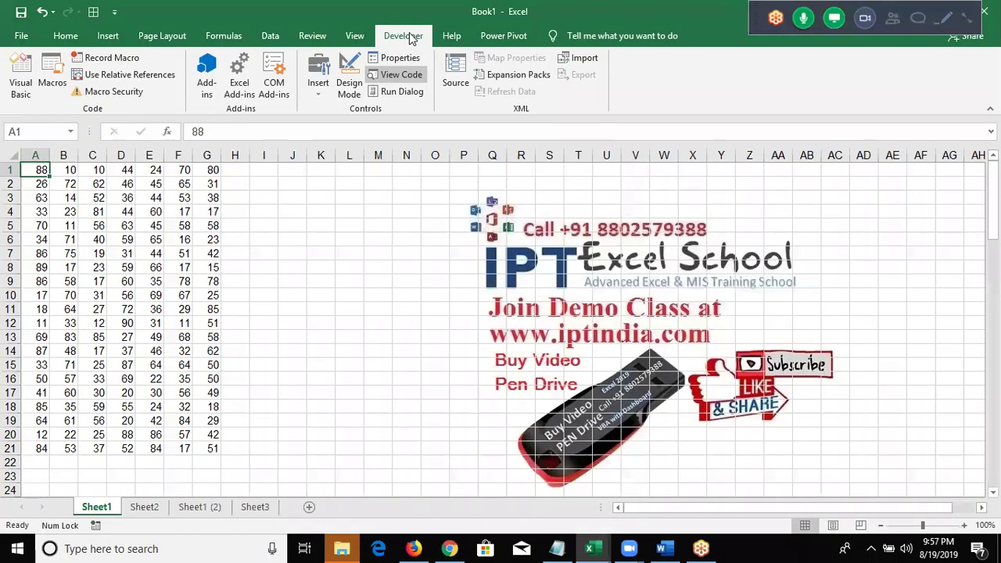
click(143, 75)
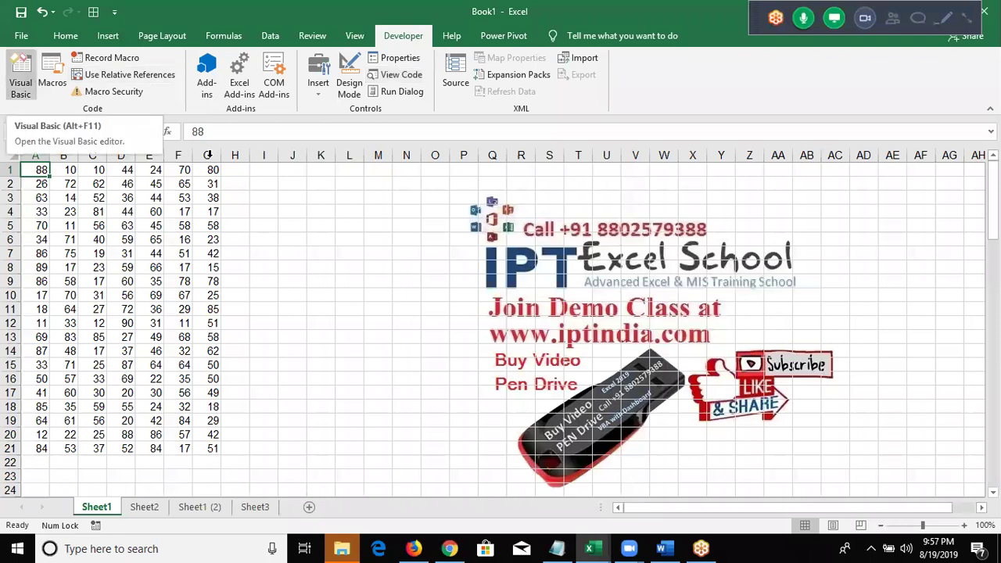
click(21, 84)
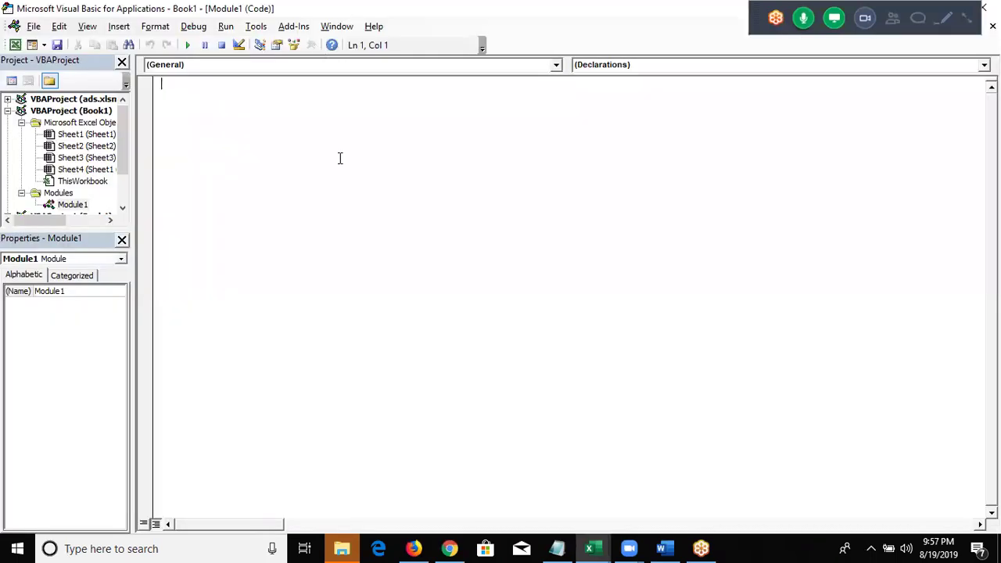
Create an empty Sub rr() macro with blank body lines in Module1
text(su)
text(b )
text(rr())
key(Return)
key(Return)
key(Return)
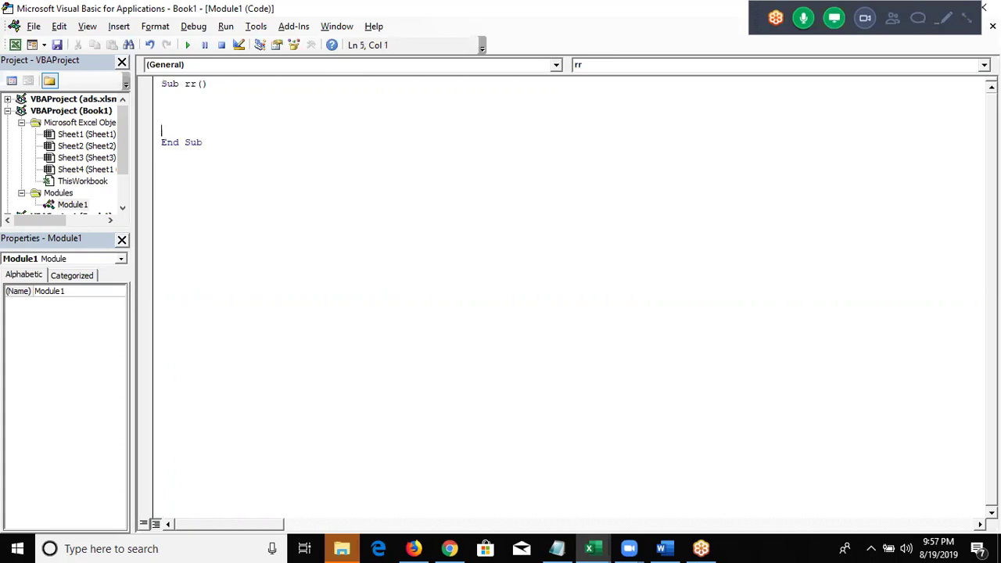
key(Return)
key(Return)
key(Return)
In Excel, move the active cell through B1 and C1, then back to A1
key(alt+F11)
key(Right)
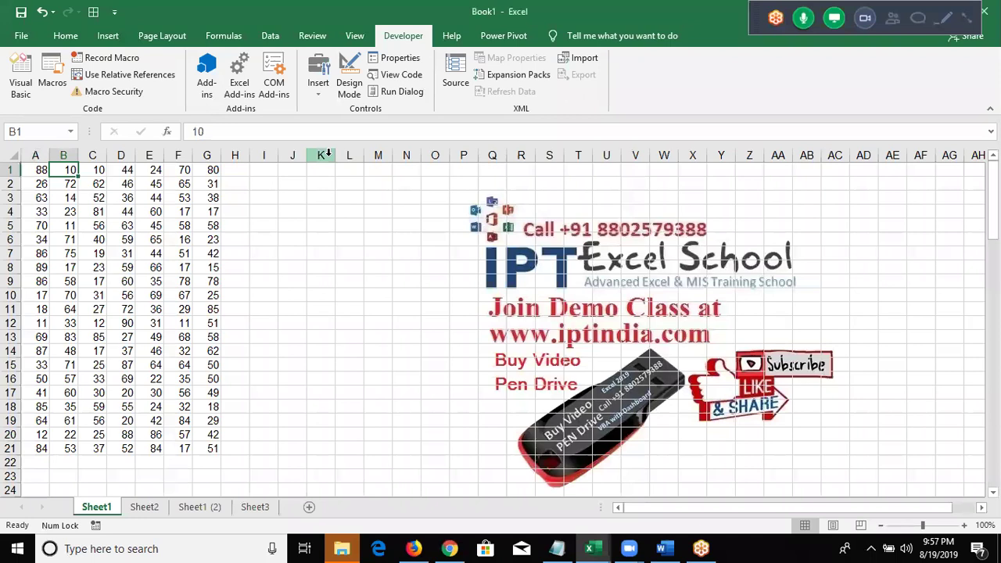
key(Right)
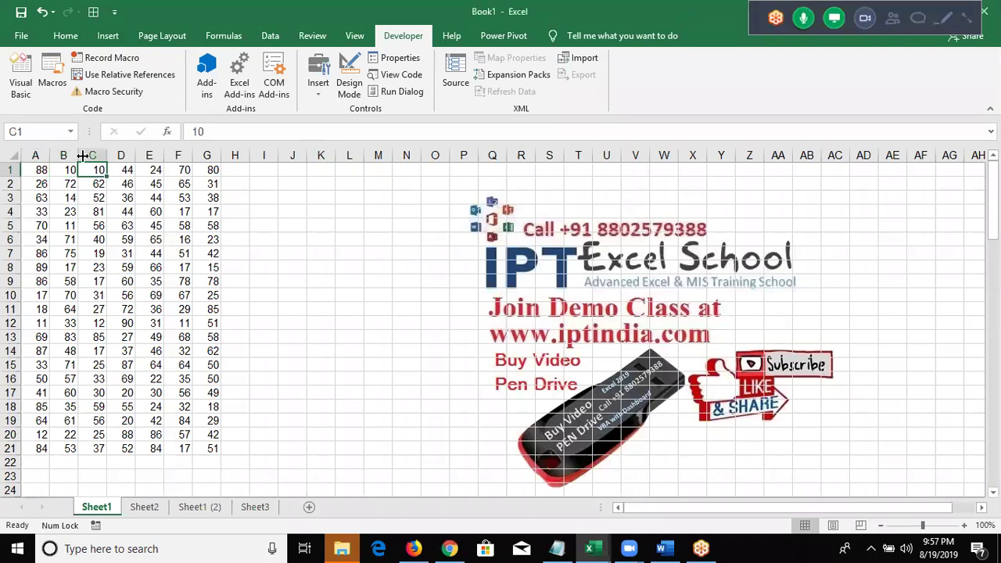
key(Home)
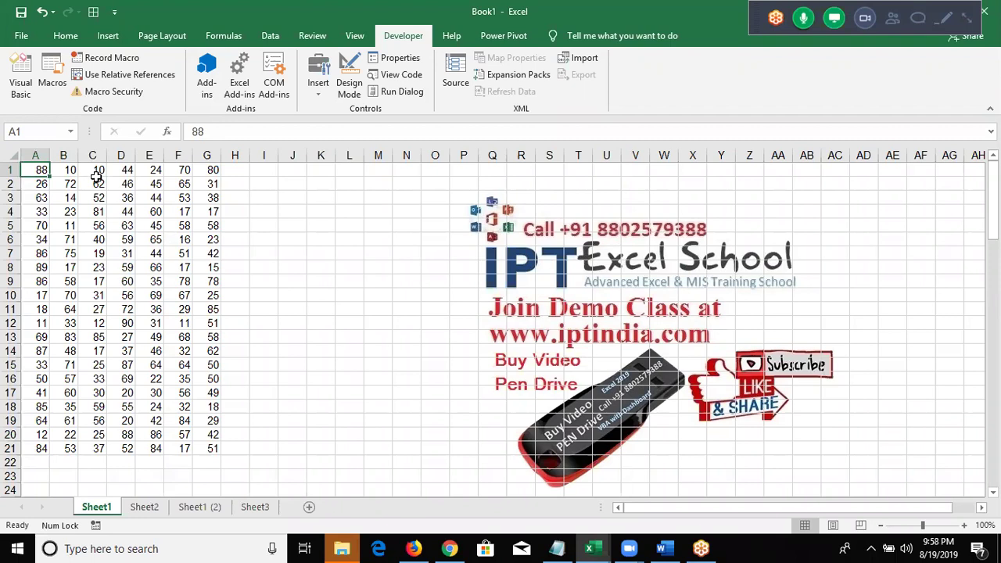
key(alt+Tab)
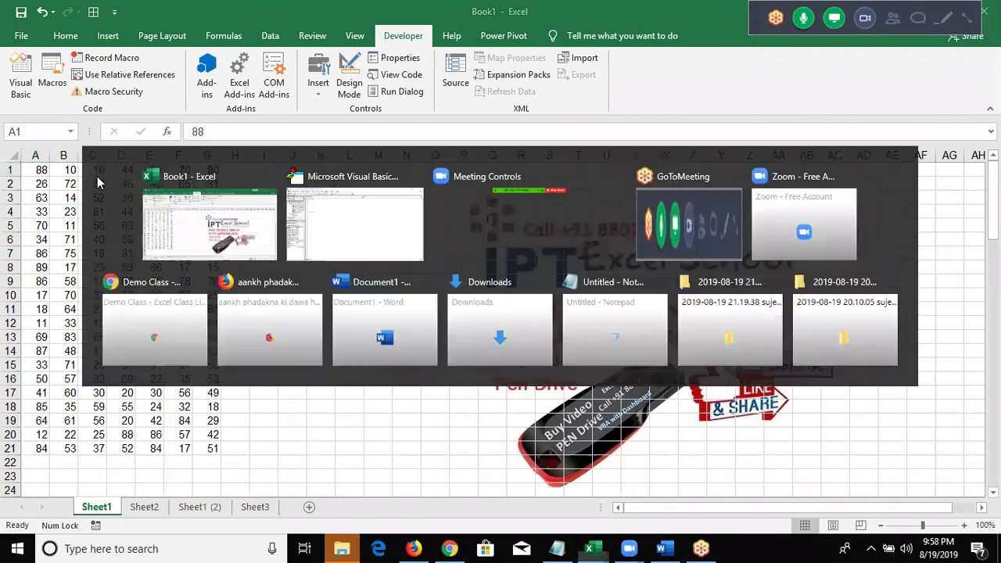
Write Range("A1").Select and Cells(1, 1).Select as the rr macro's first two lines
text(ra)
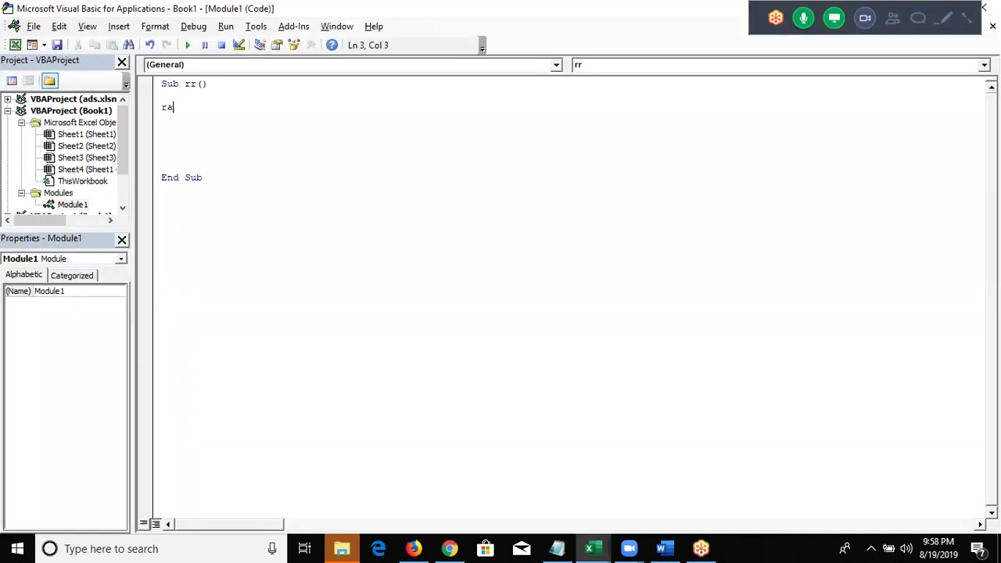
text(nge()
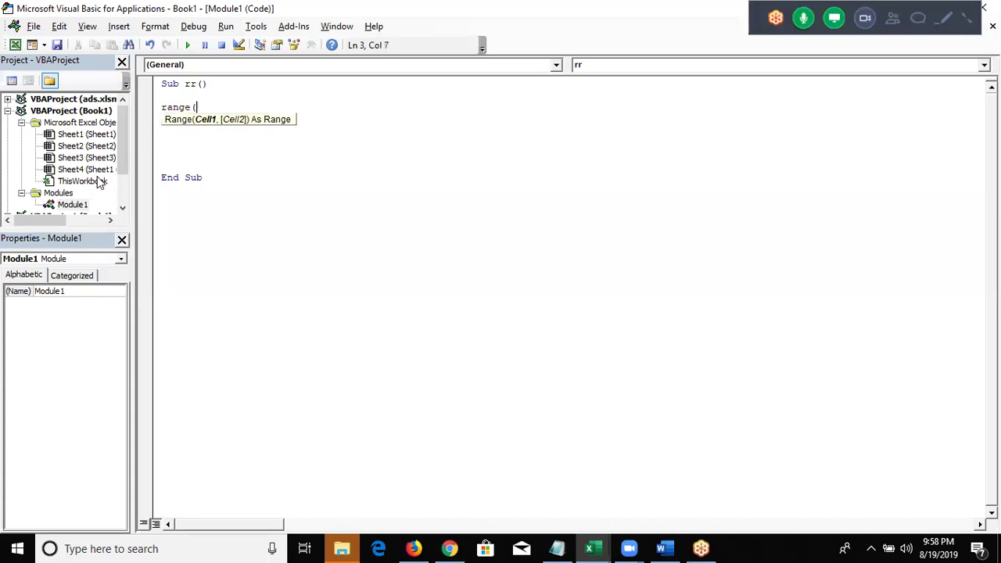
text("A1)
text(").s)
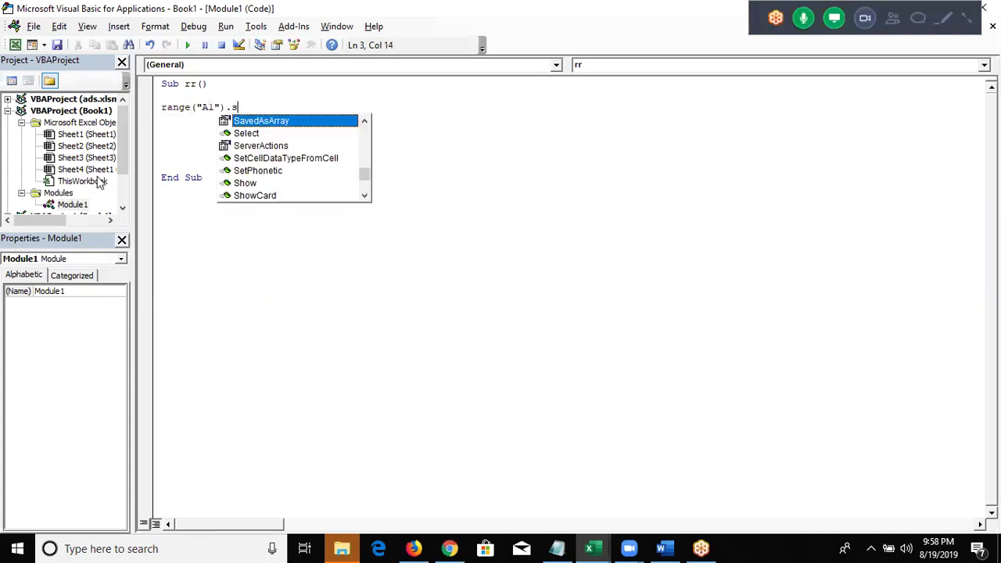
key(Return)
text(ce)
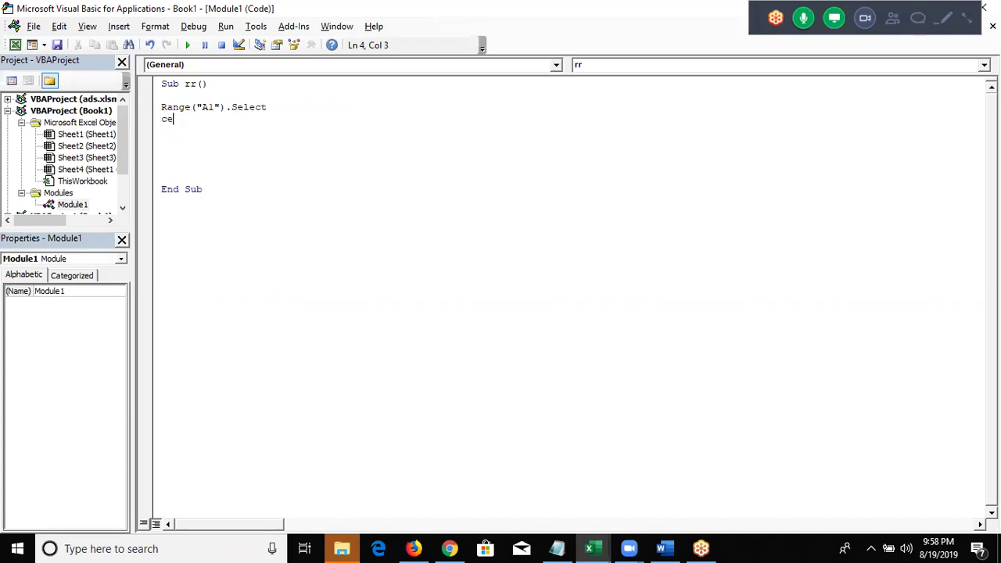
text(lls)
text(()
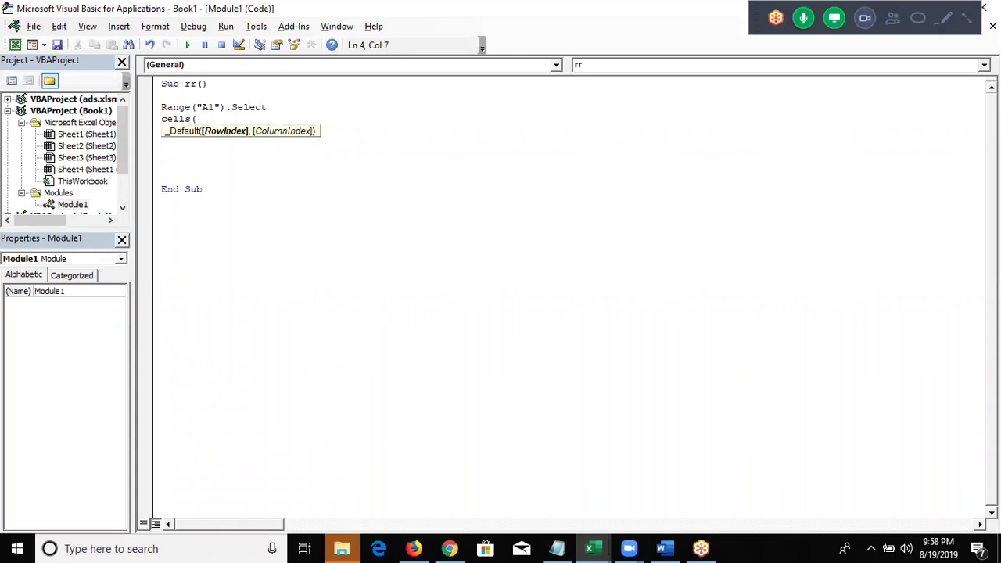
text(1,1))
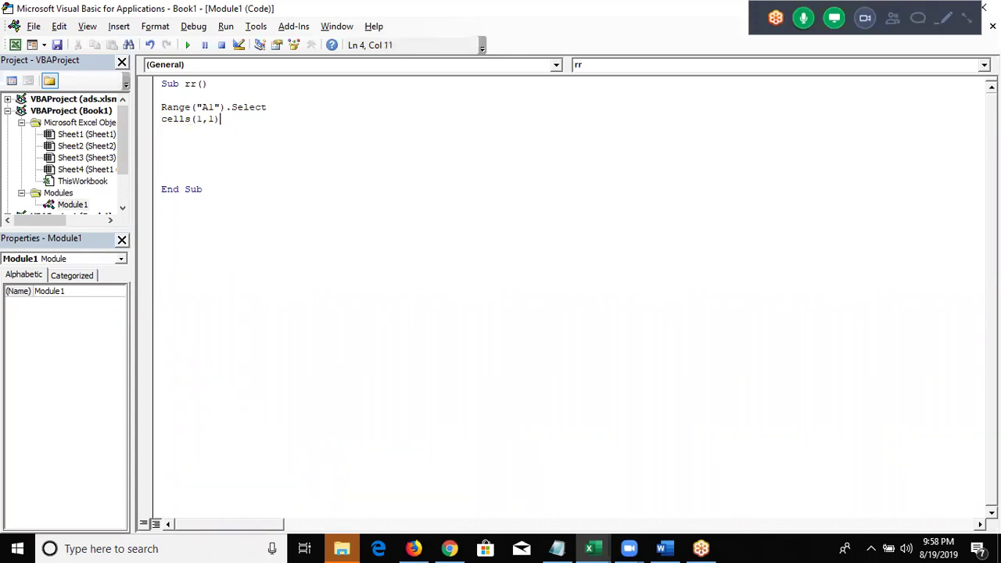
text(.selec)
text(t)
key(Down)
key(alt+F11)
Select cell C2 in Excel to show row 2, column 3
key(Right)
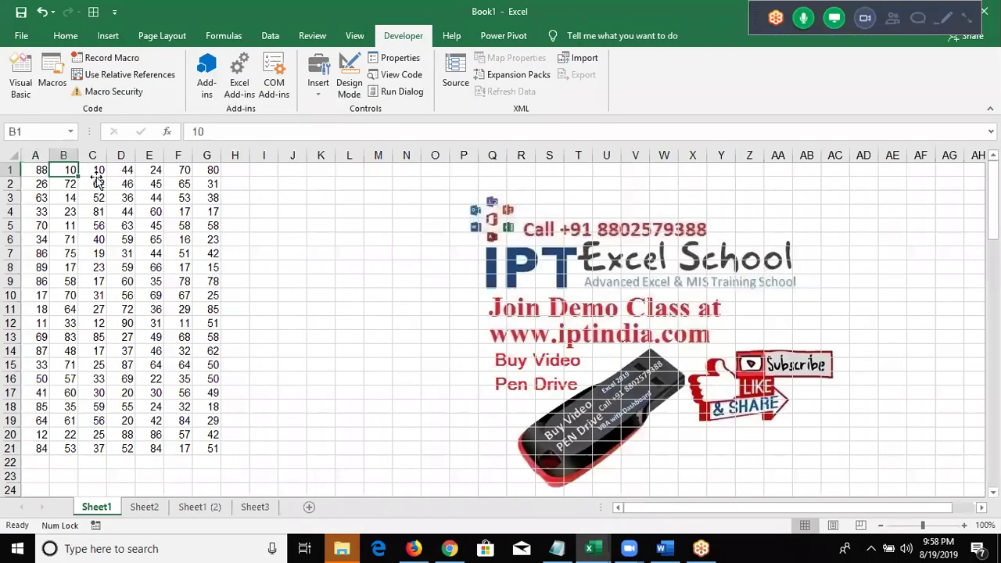
click(98, 179)
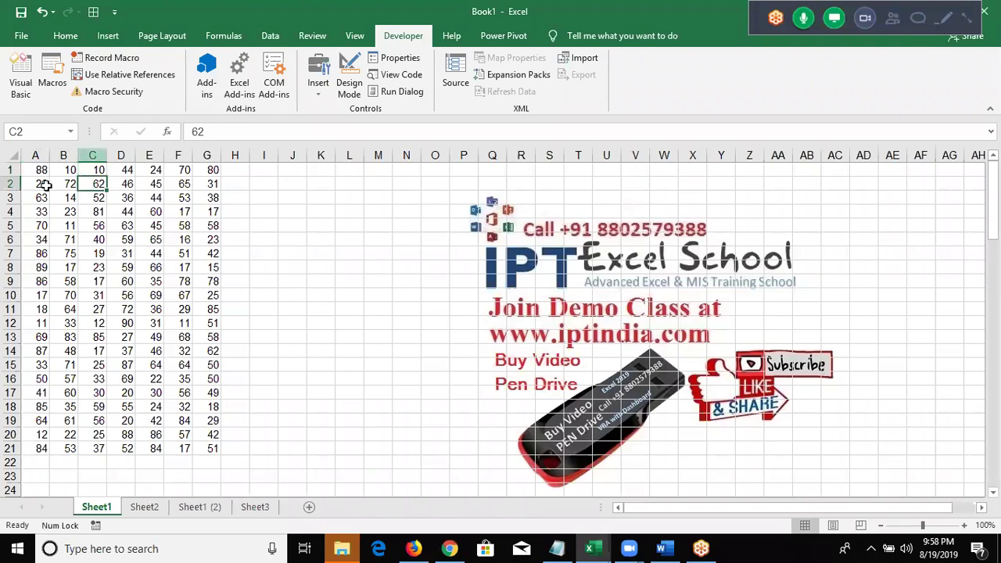
key(alt+F11)
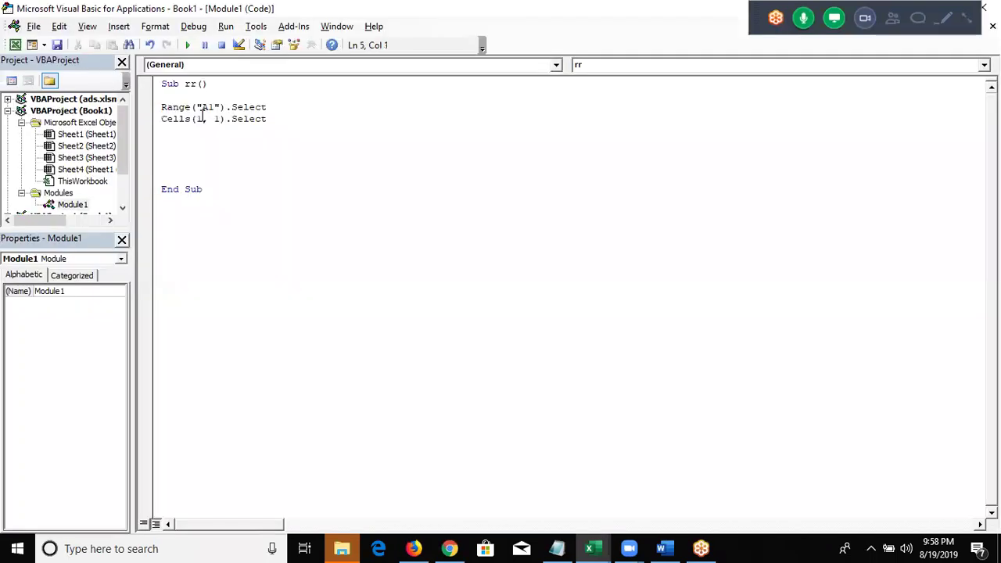
Change Cells(1, 1) to Cells(2, 3) in the rr macro and highlight that line
double_click(197, 119)
text(2)
double_click(216, 119)
text(3)
click(222, 143)
key(Up)
key(Up)
key(shift+Down)
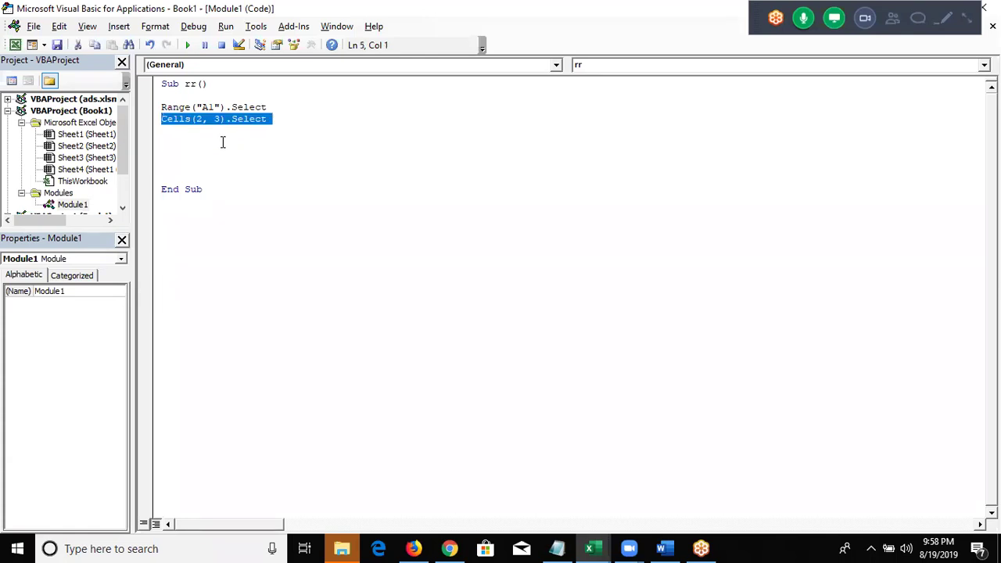
key(Up)
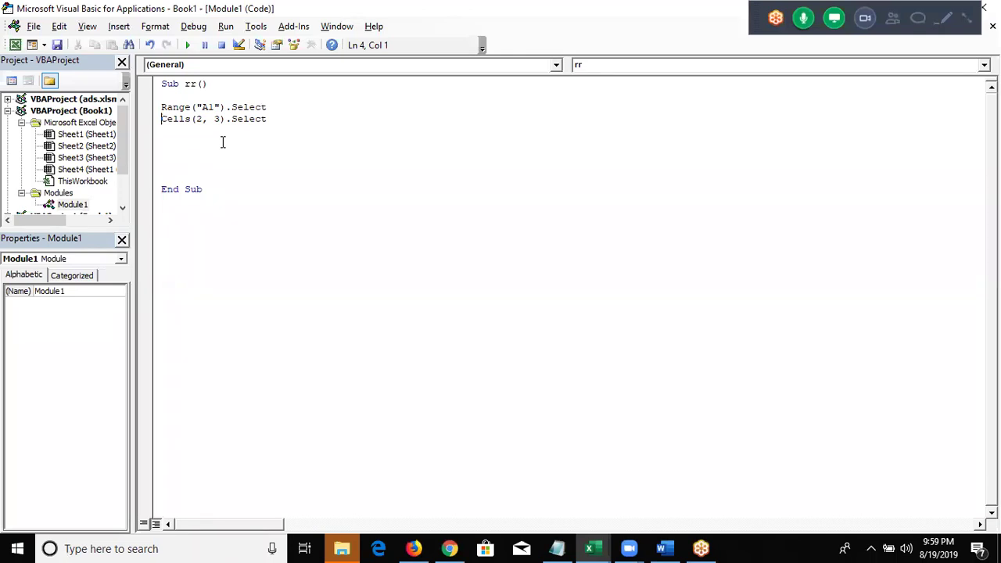
Add ActiveCell and Selection lines below the two Select statements in rr
key(Down)
key(Down)
text(r)
key(BackSpace)
text(active)
text(s)
key(BackSpace)
text(ce)
text(ll)
key(Return)
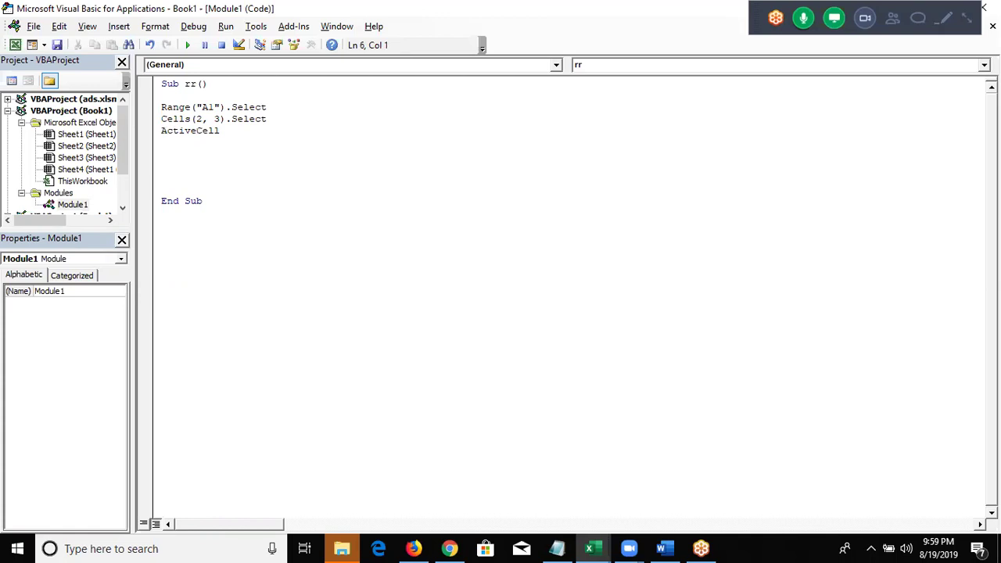
text(se)
text(lection)
key(Return)
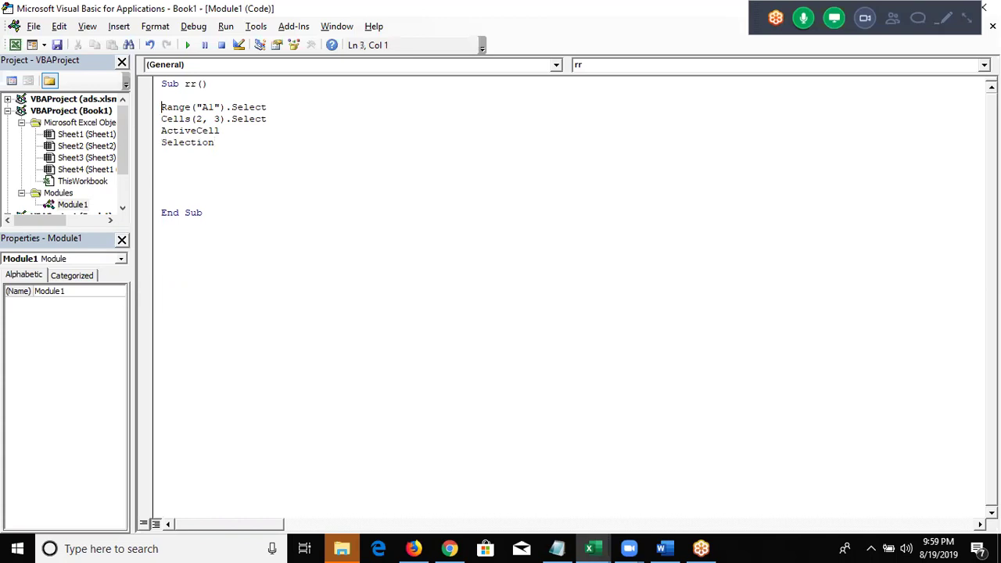
Highlight each macro line in turn, then insert blank lines below Selection
key(shift+Down)
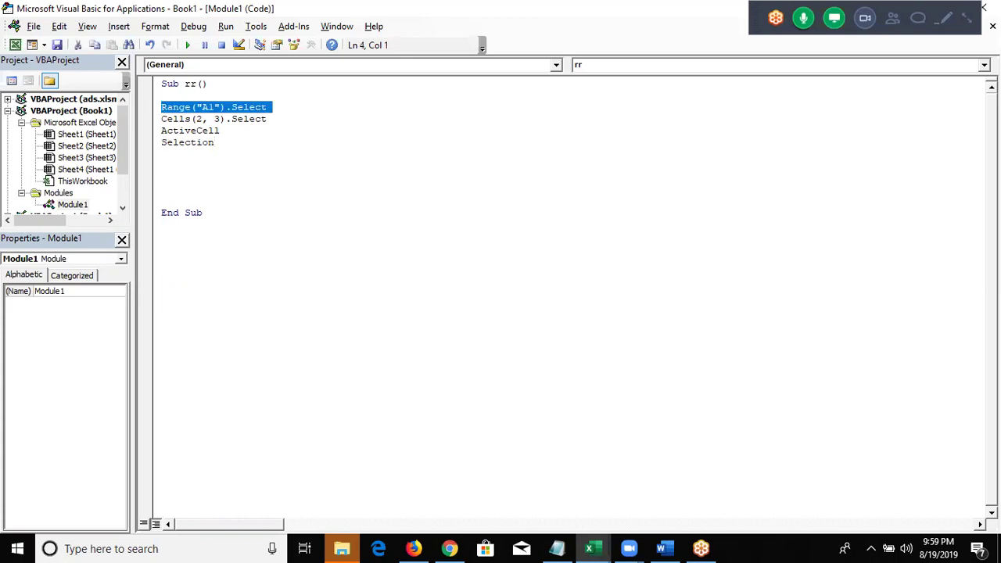
key(Right)
key(shift+Down)
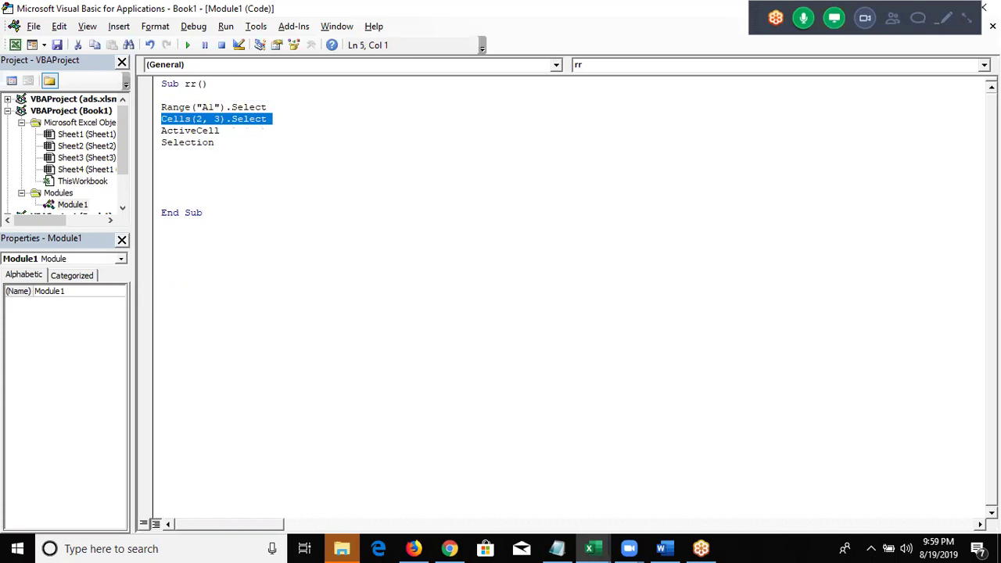
key(Right)
key(shift+Down)
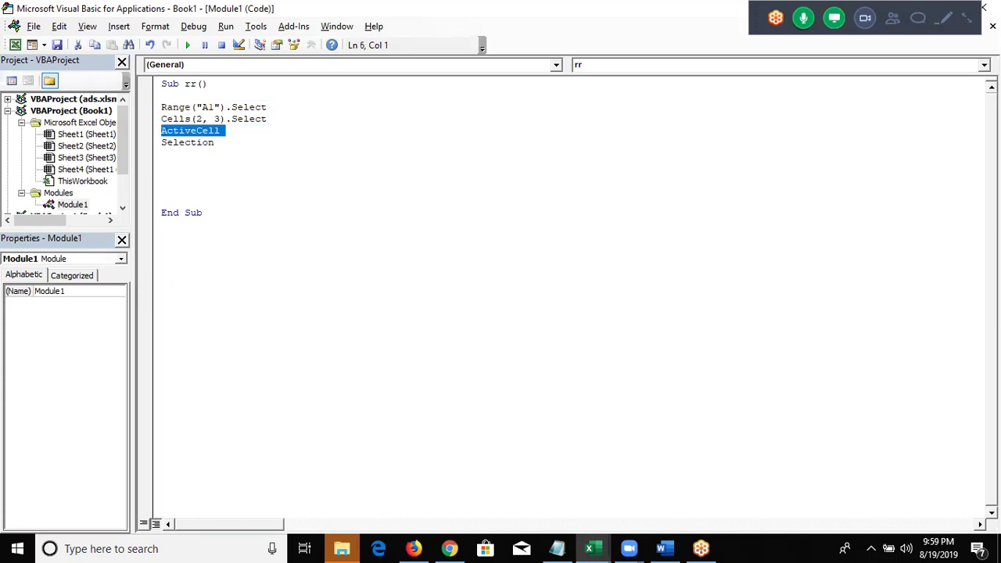
key(Right)
key(Up)
key(Up)
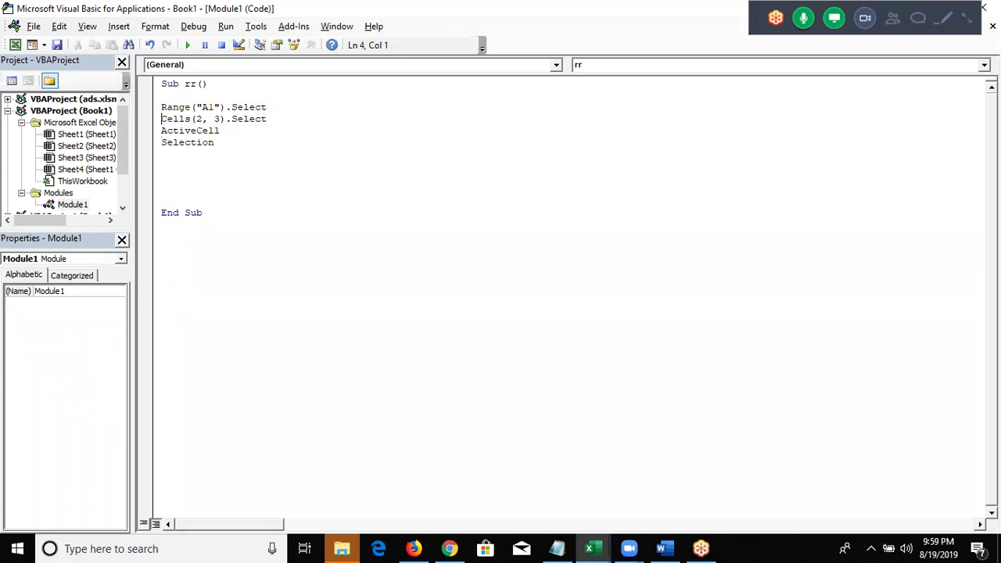
key(Up)
key(shift+Down)
key(shift+Down)
key(shift+Down)
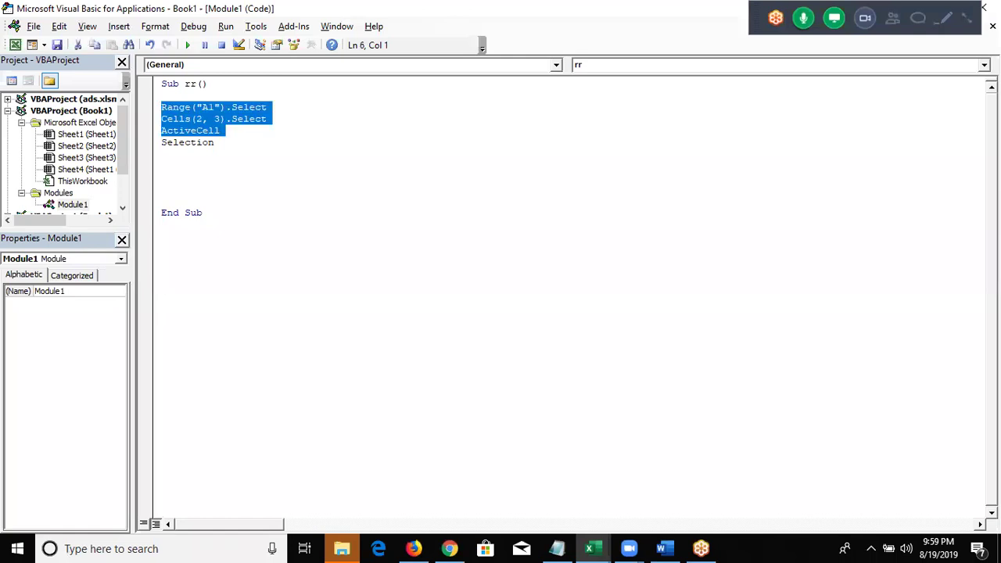
key(shift+Down)
key(Down)
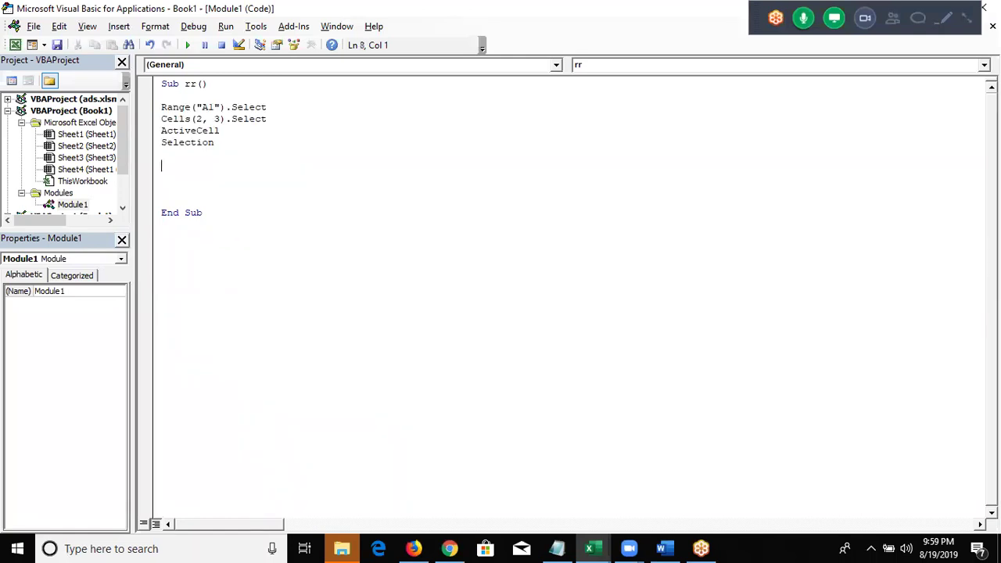
key(Return)
key(Return)
key(Return)
key(Up)
key(Up)
key(alt+Tab)
key(alt+Tab)
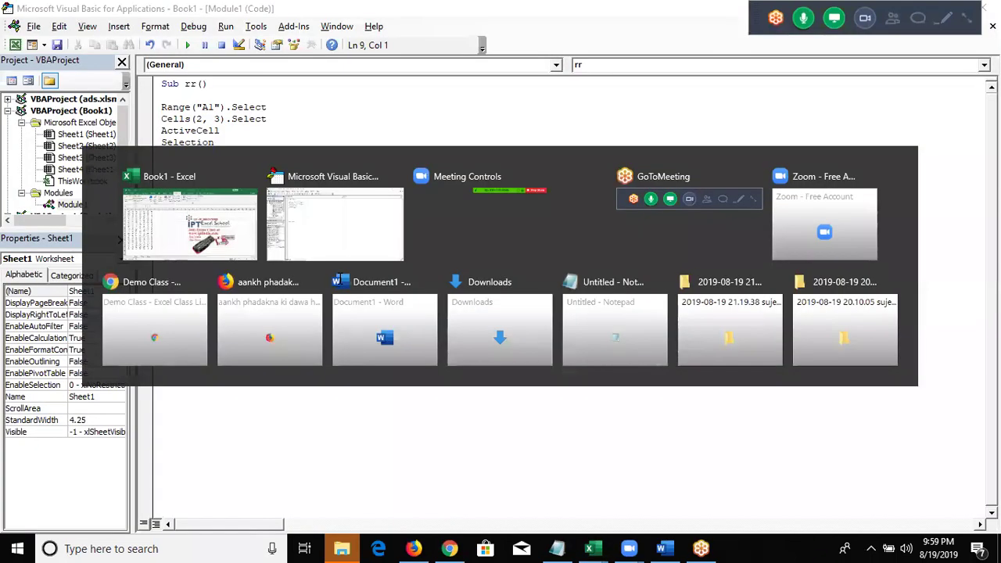
Type Range("A1"). and complete it as Range("A1").Activate from IntelliSense
text(ran)
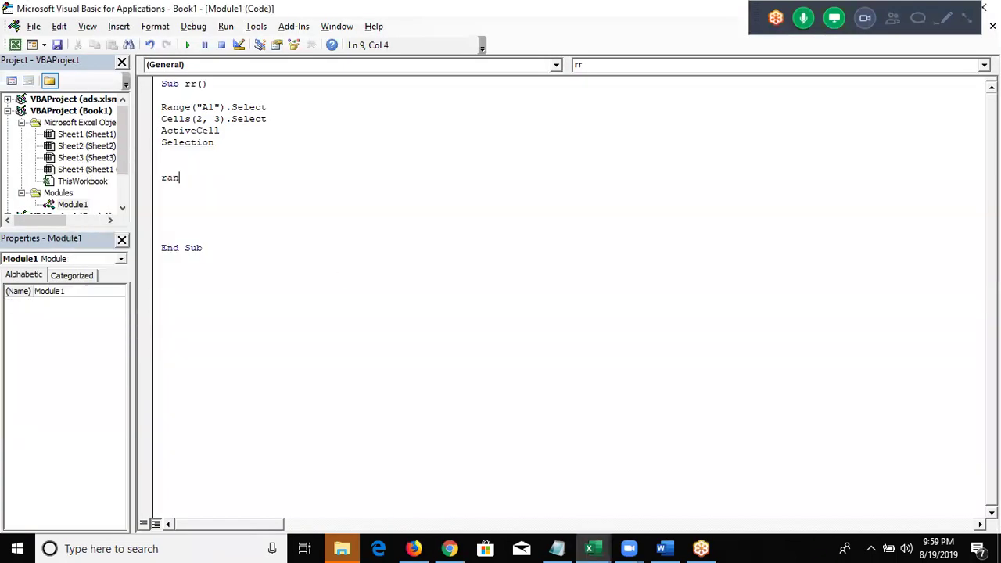
text(ge)
text(("A)
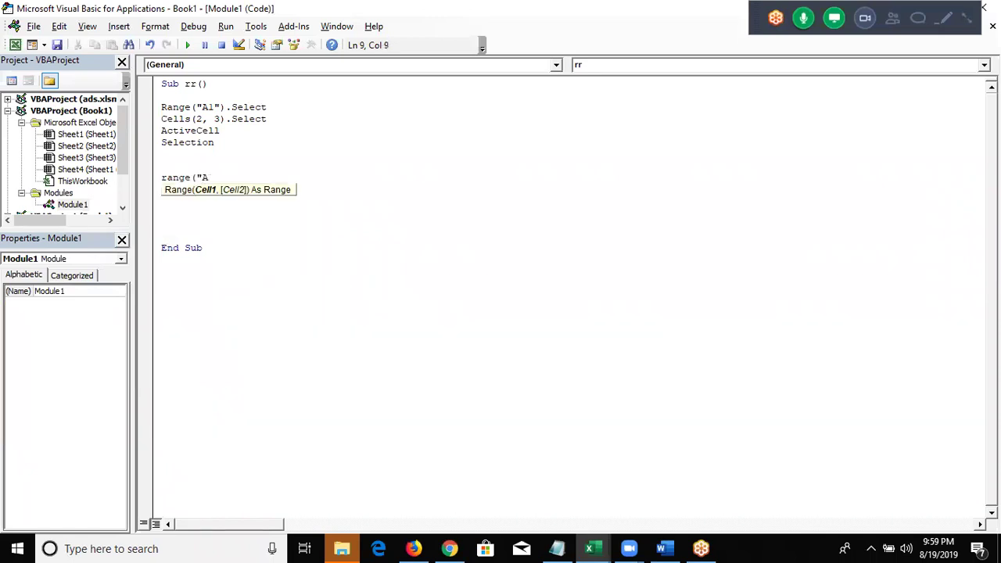
text(1").)
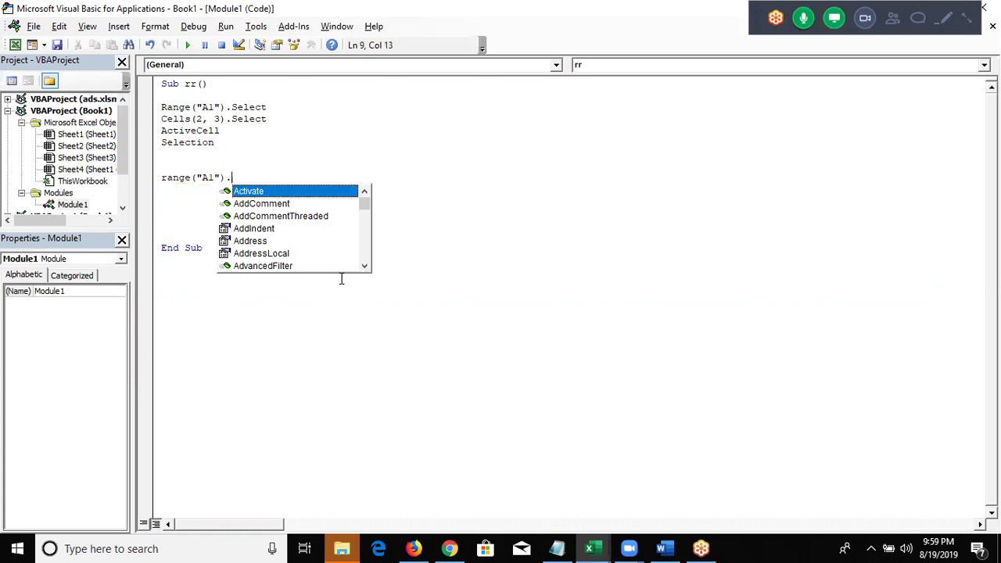
key(Return)
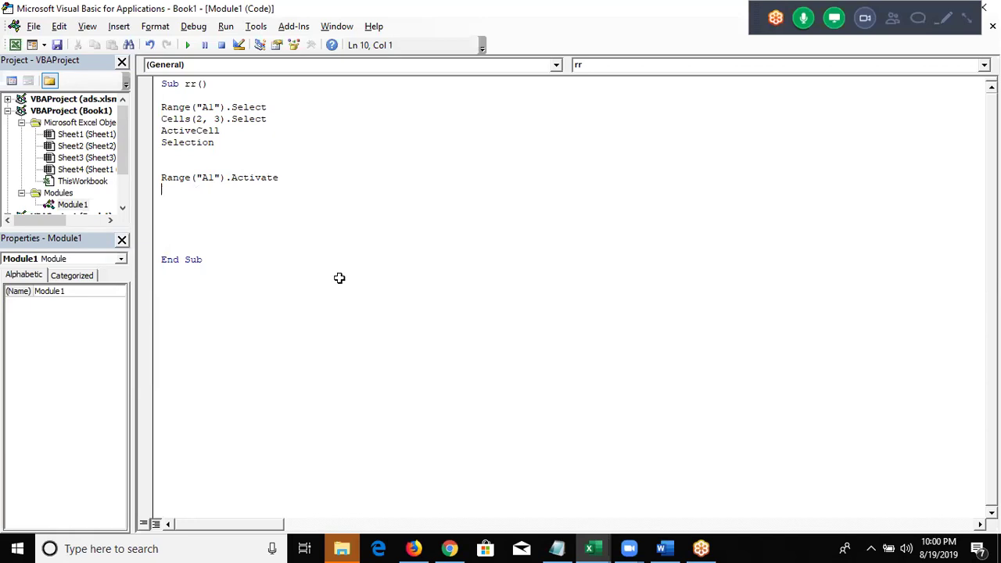
Run rr from the Macros list, dismiss the compile error and reset, then switch to Sheet3
key(alt+F11)
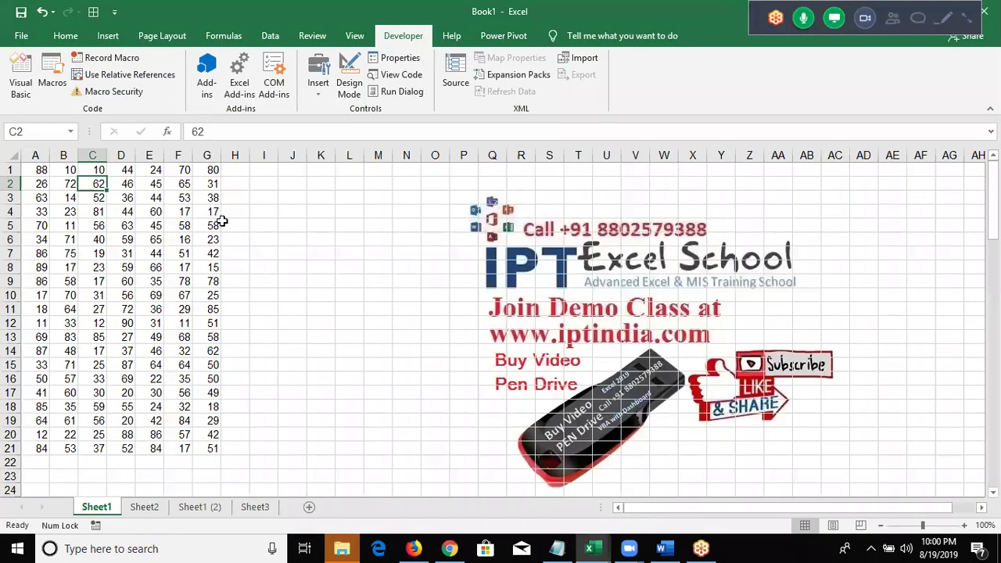
click(68, 88)
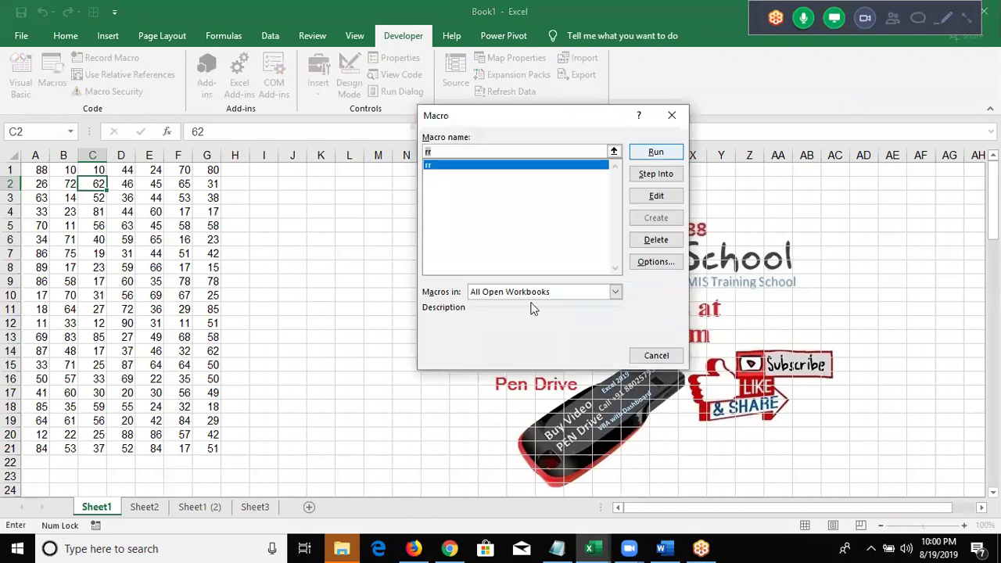
key(Return)
click(497, 328)
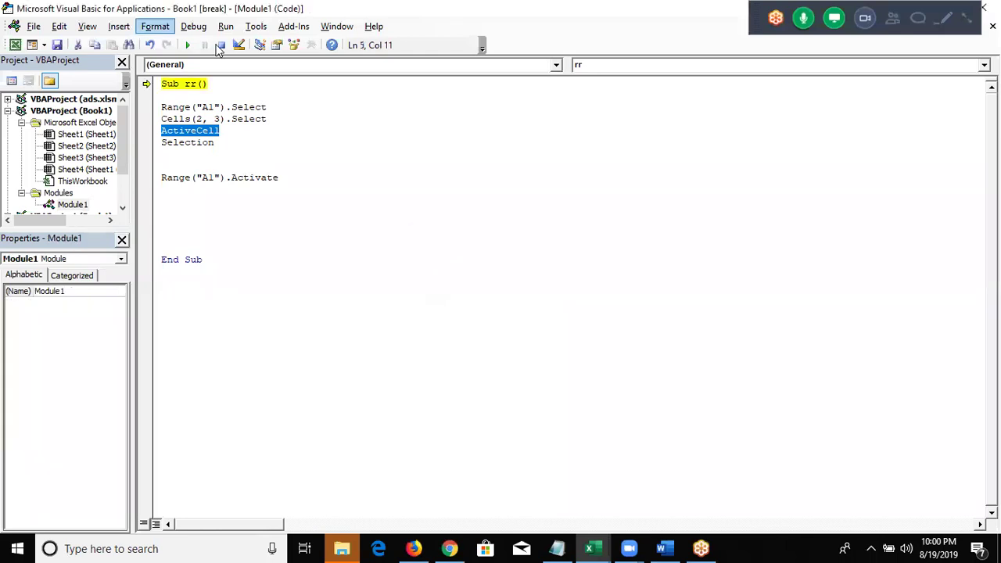
click(221, 45)
key(alt+F11)
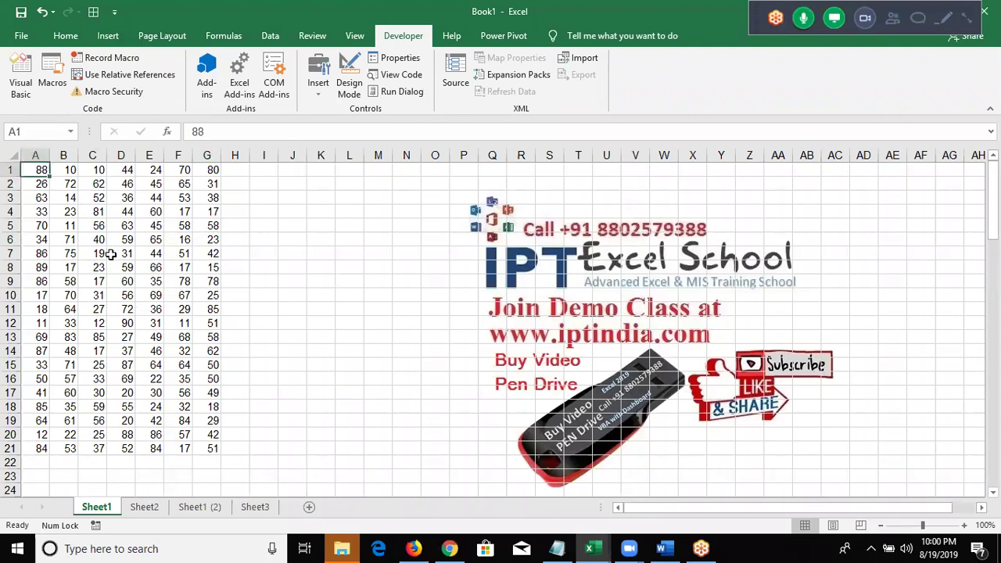
click(256, 510)
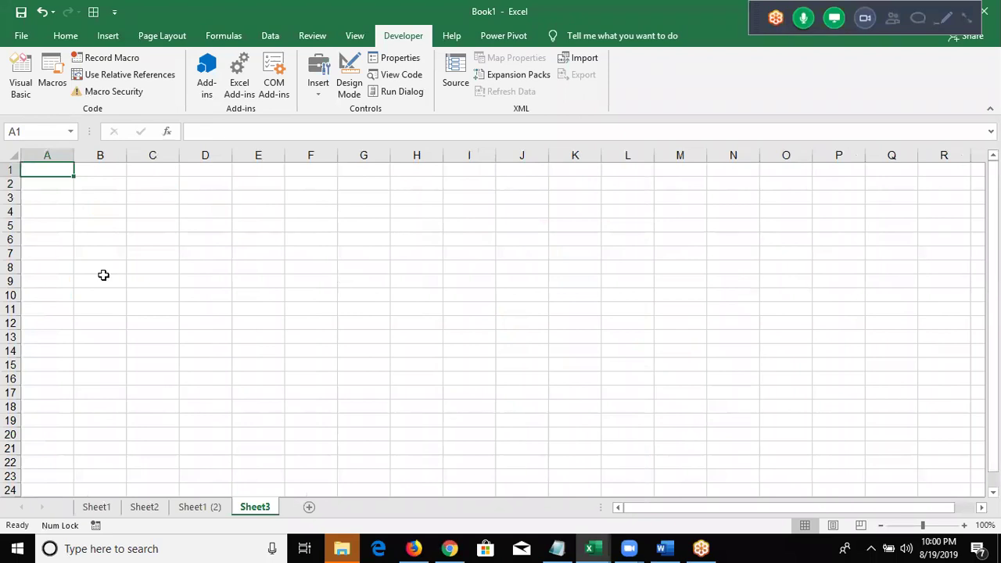
Insert the line Sheets("Sheet3").Select above Range("A1").Activate in the rr macro
key(alt+F11)
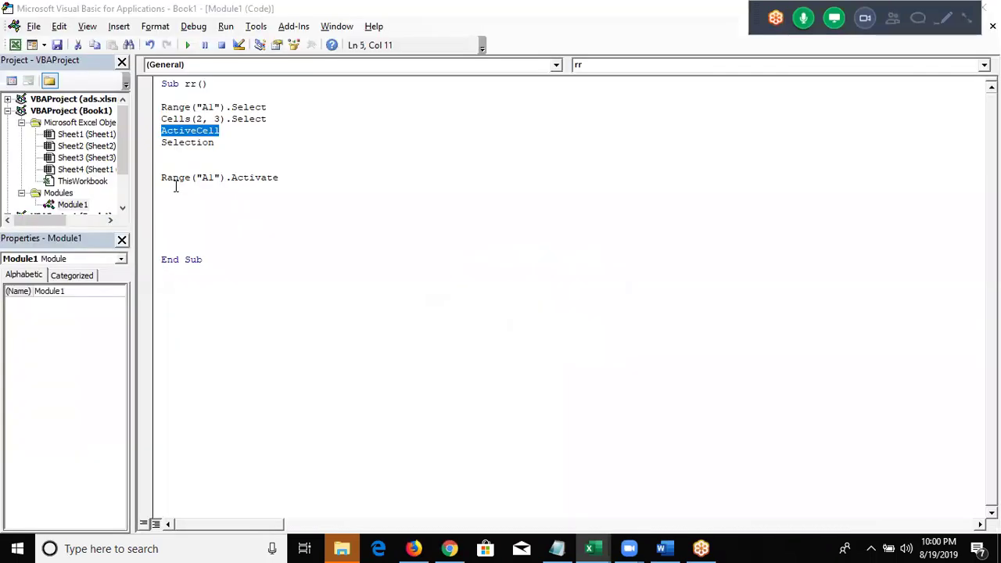
click(162, 166)
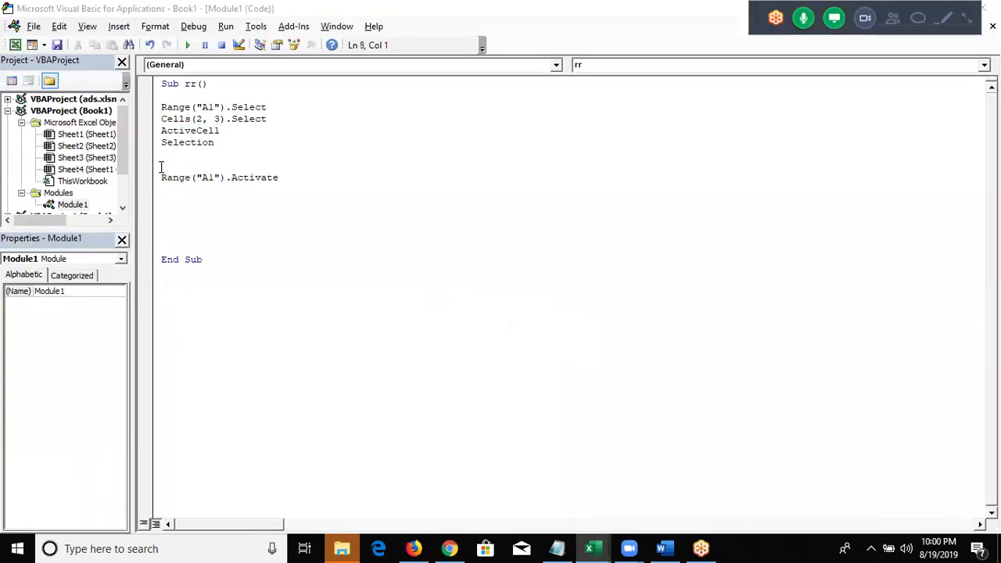
key(Return)
text(sh)
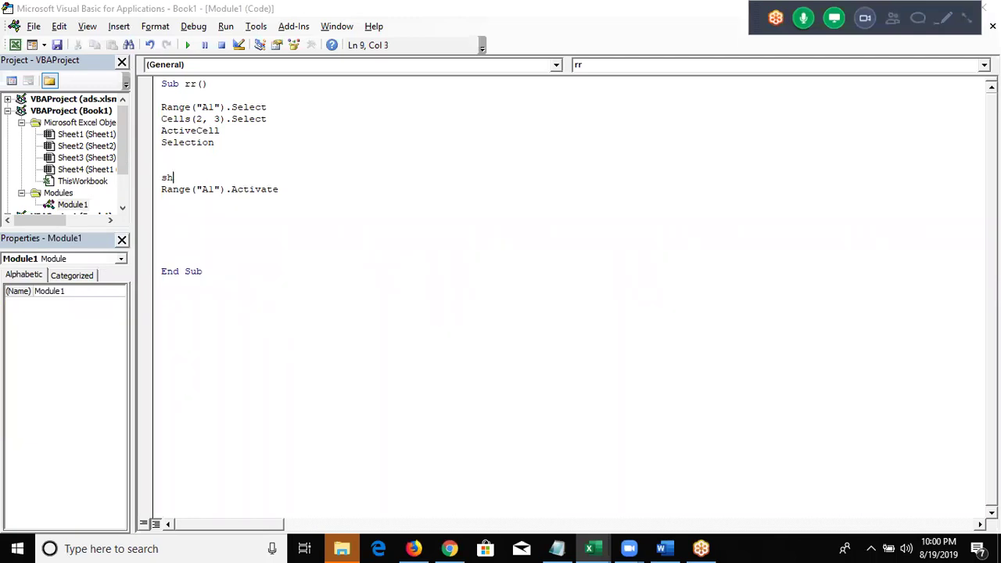
text(eets()
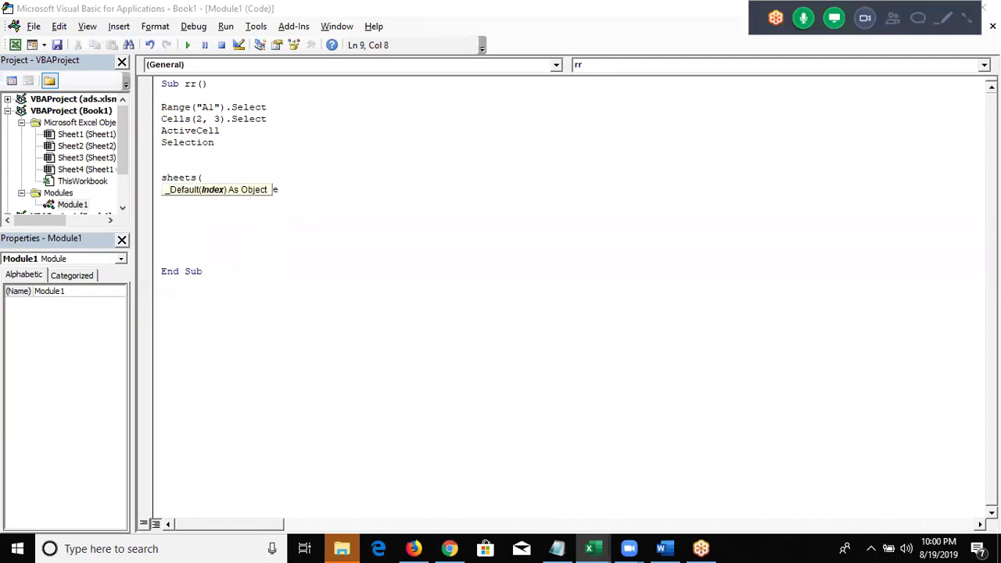
text("Shee)
text(t3"))
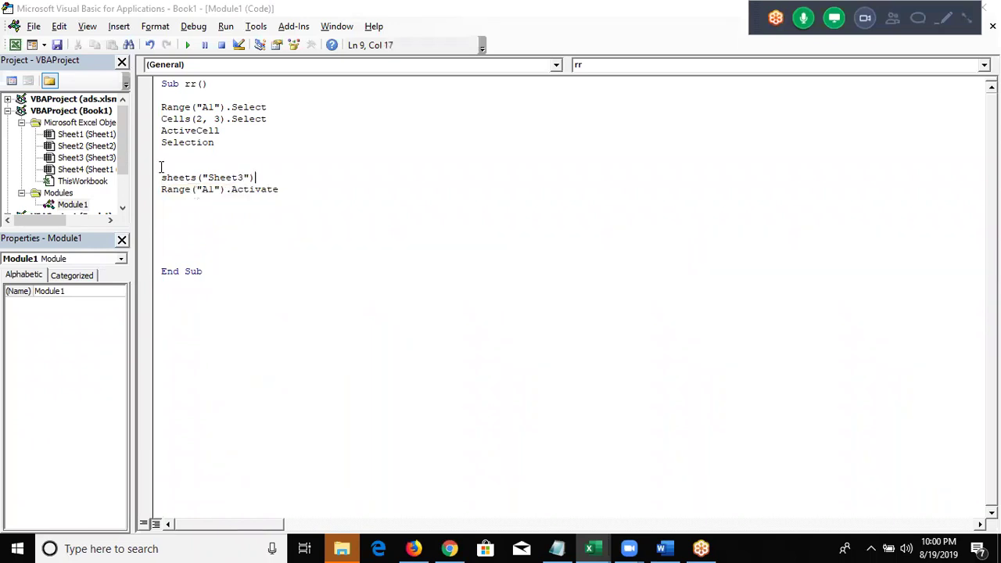
text(.se)
text(lect)
Highlight the Sheets("Sheet3").Select line, then the Range("A1").Activate line, to explain them
click(260, 177)
key(Home)
key(shift+Down)
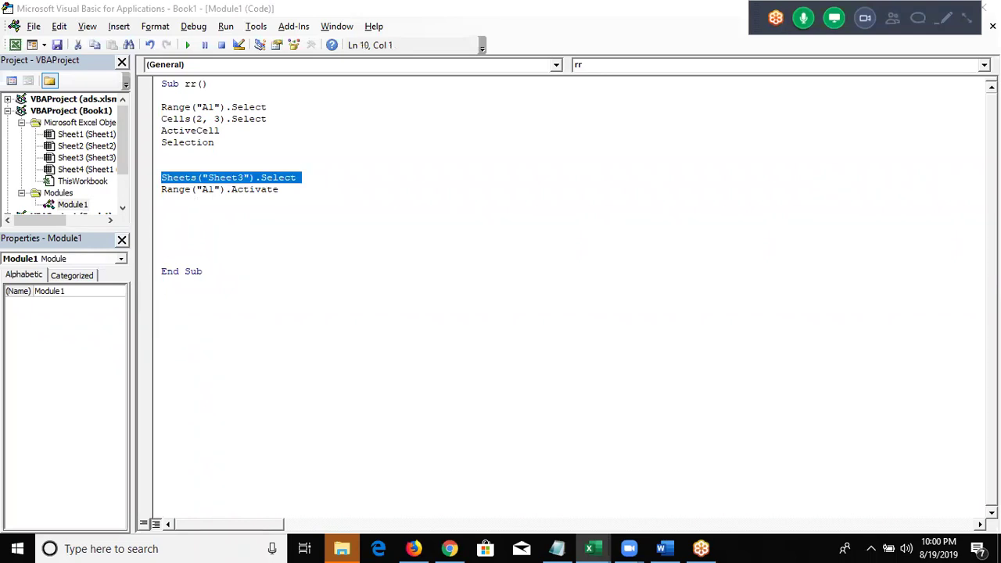
key(Down)
key(shift+Down)
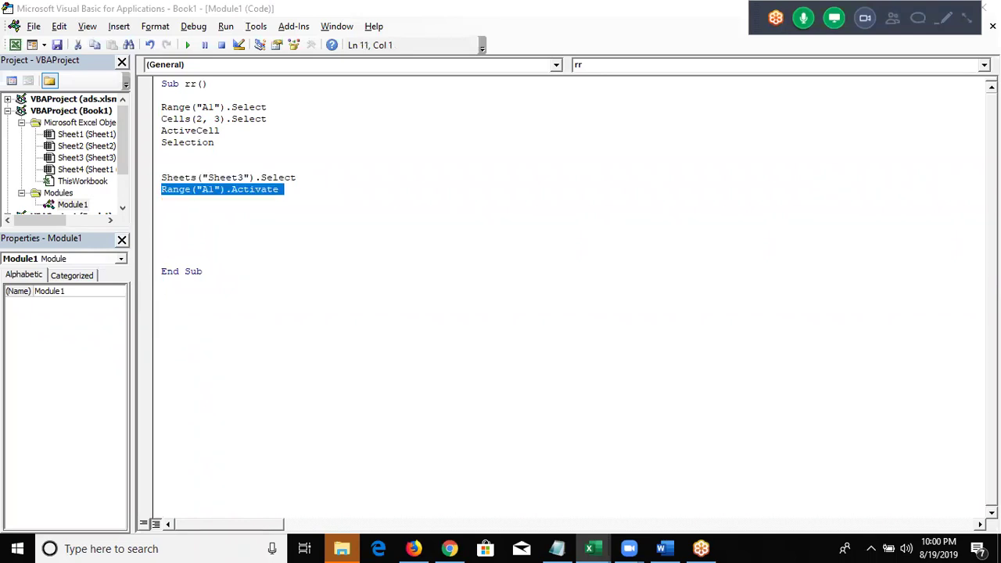
key(Up)
key(Up)
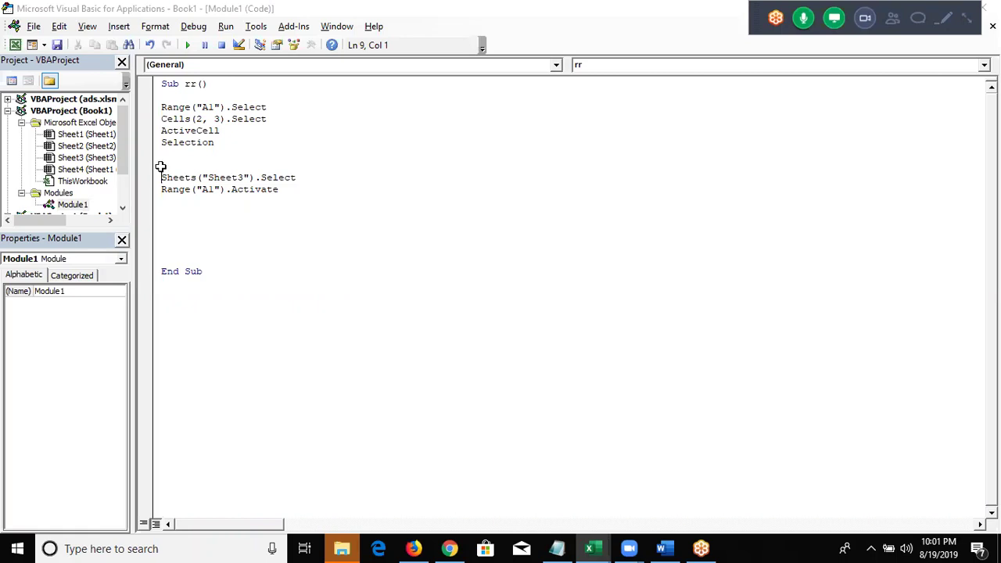
Make Sheet3 the active sheet in Book5, then come back to the rr macro code
key(alt+F11)
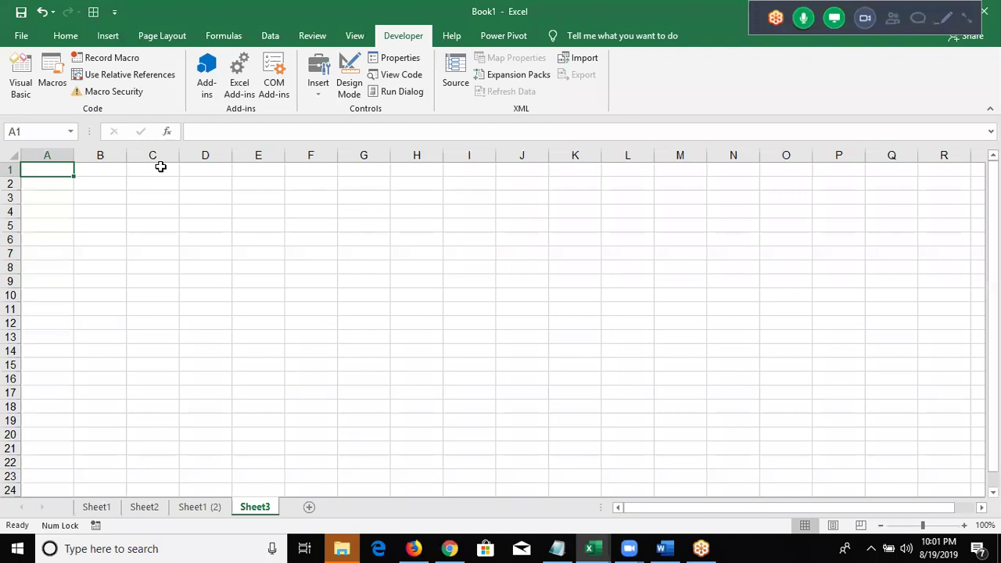
click(596, 546)
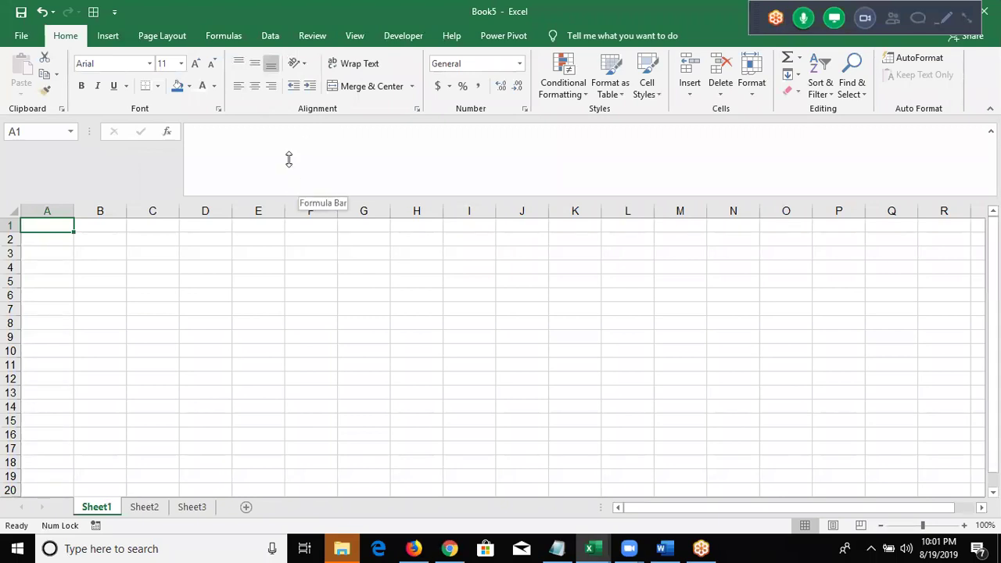
key(ctrl+shift+u)
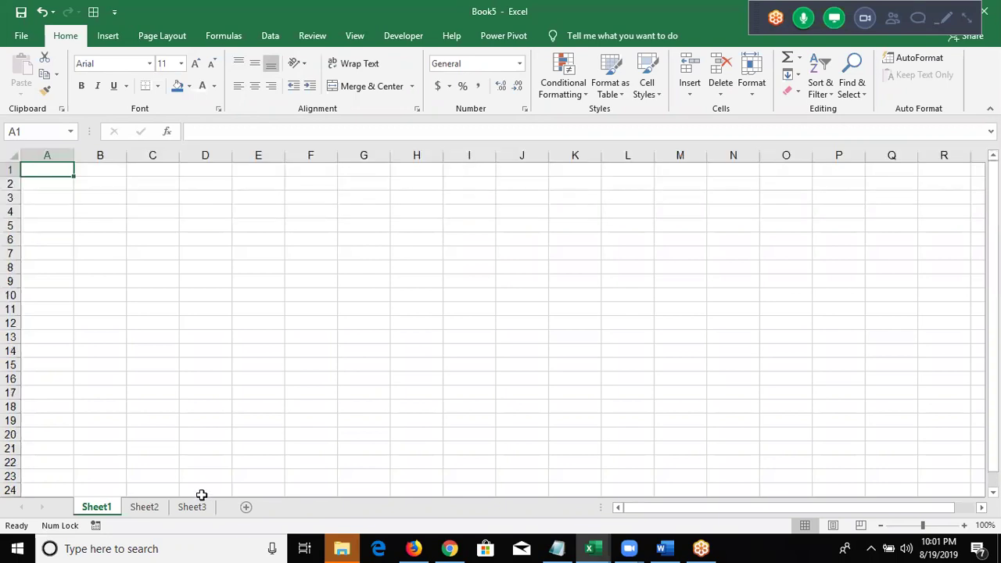
click(197, 506)
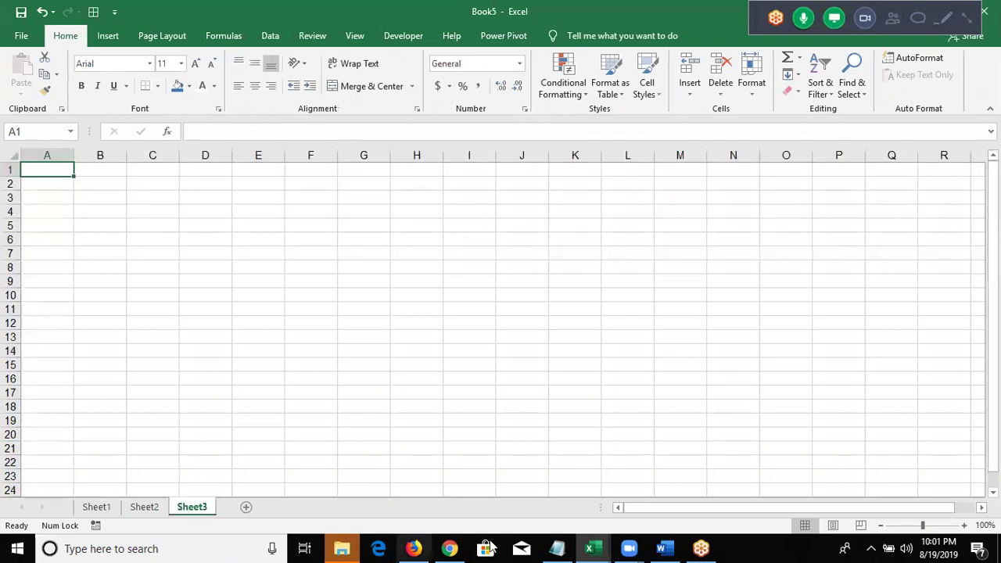
click(591, 548)
click(583, 473)
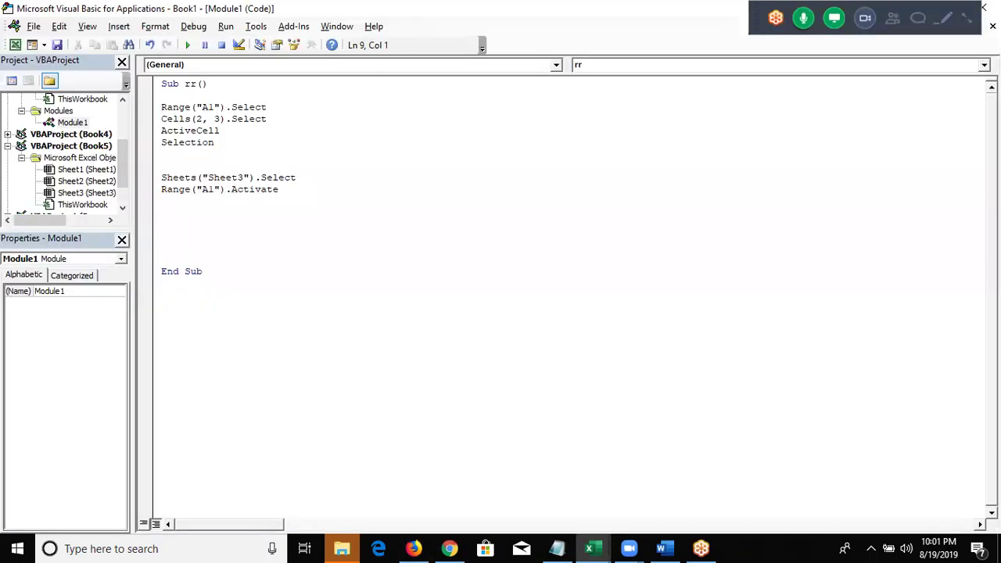
Add Workbooks("Book5.xlsm").Activate above the Sheets line, choosing Activate from IntelliSense
key(Return)
text(wor)
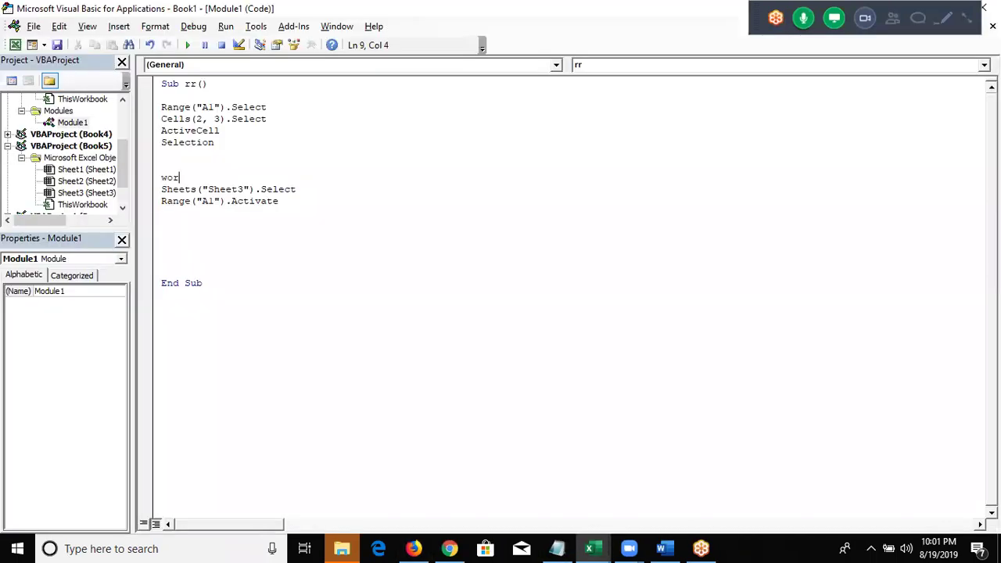
text(kboo)
text(ks()
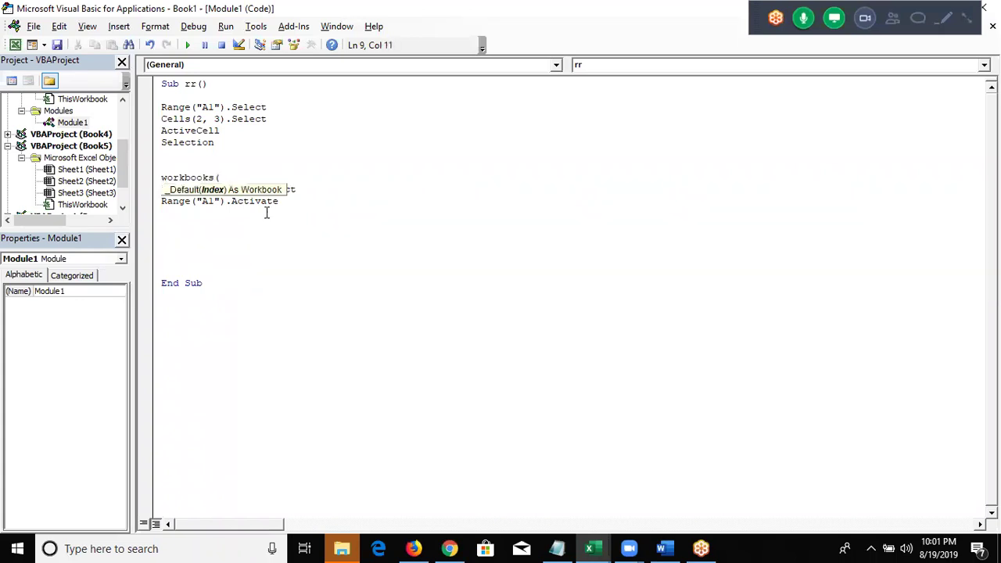
text("Book5)
text(.)
text(xls)
text(m)
text(")
text().)
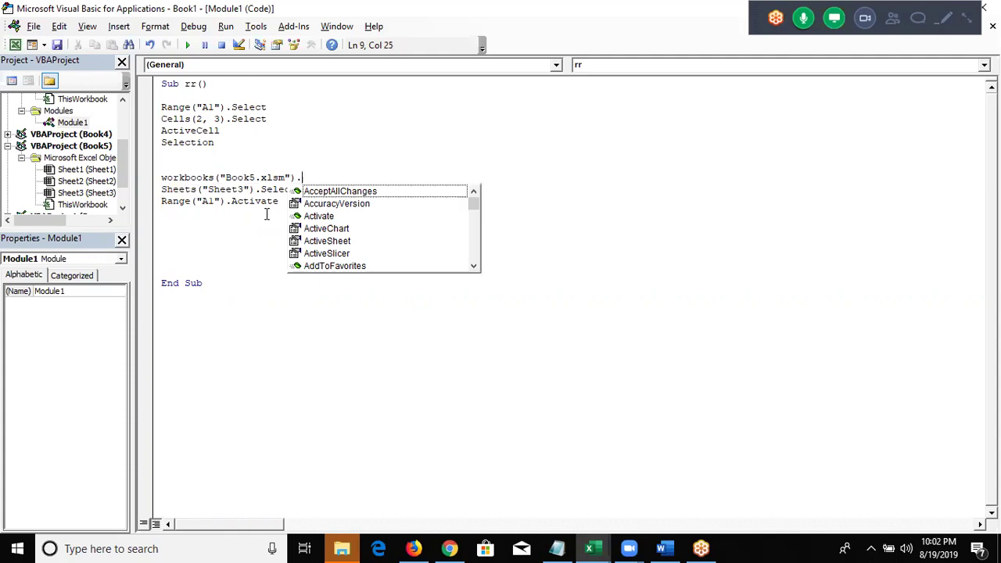
key(Down)
key(Down)
key(Tab)
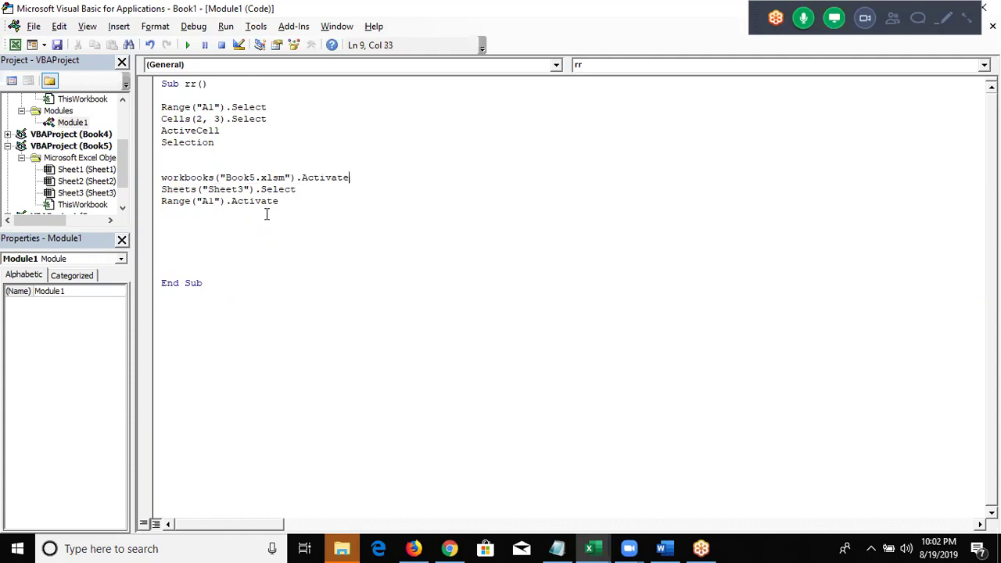
key(Down)
key(Down)
Highlight the Workbooks, Sheets and Range("A1").Activate lines to walk through them
key(ctrl+Left)
key(ctrl+Left)
key(ctrl+Left)
key(Home)
key(Up)
key(Up)
key(shift+Down)
key(shift+Down)
key(shift+Down)
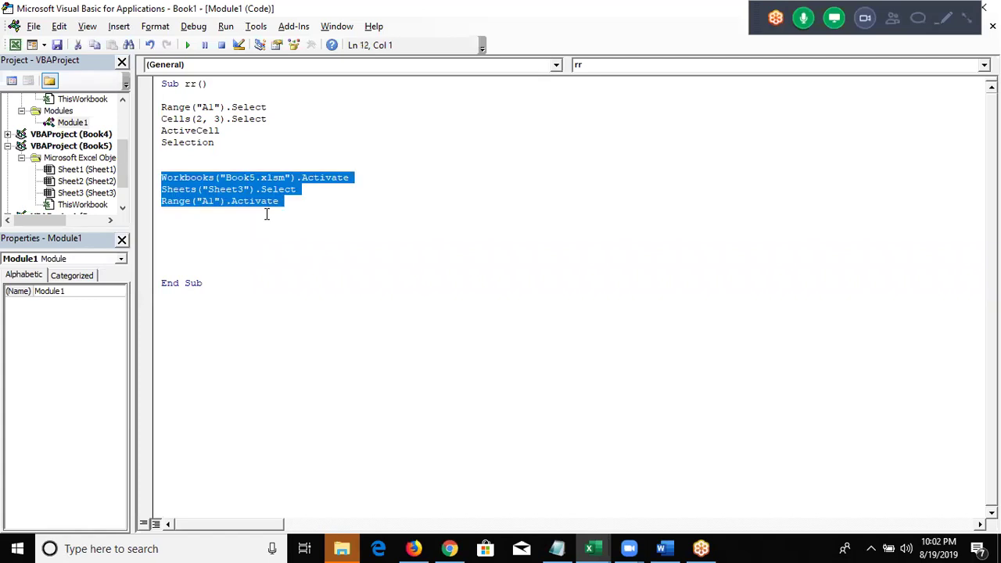
key(Up)
key(shift+Down)
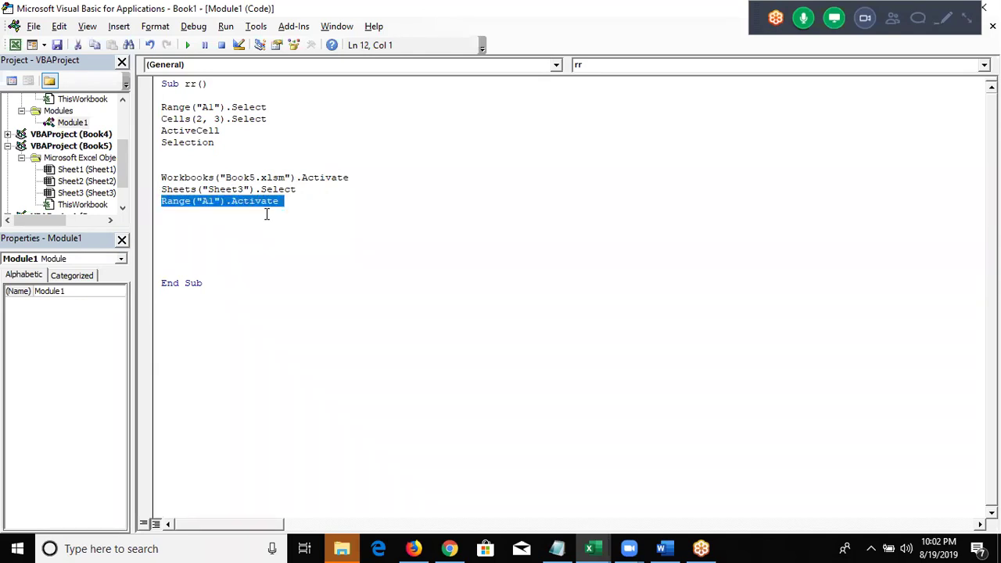
key(Up)
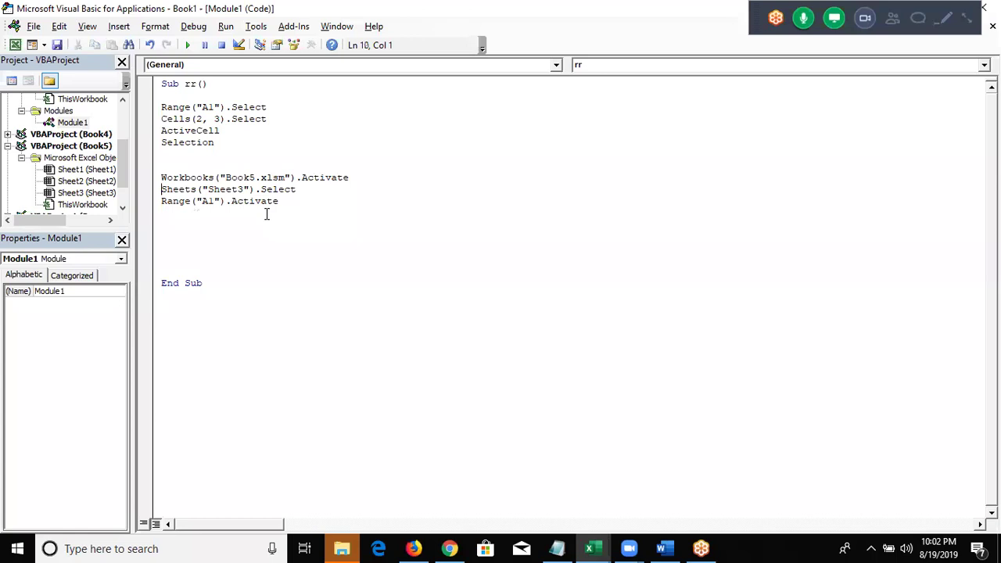
key(shift+Down)
key(shift+Down)
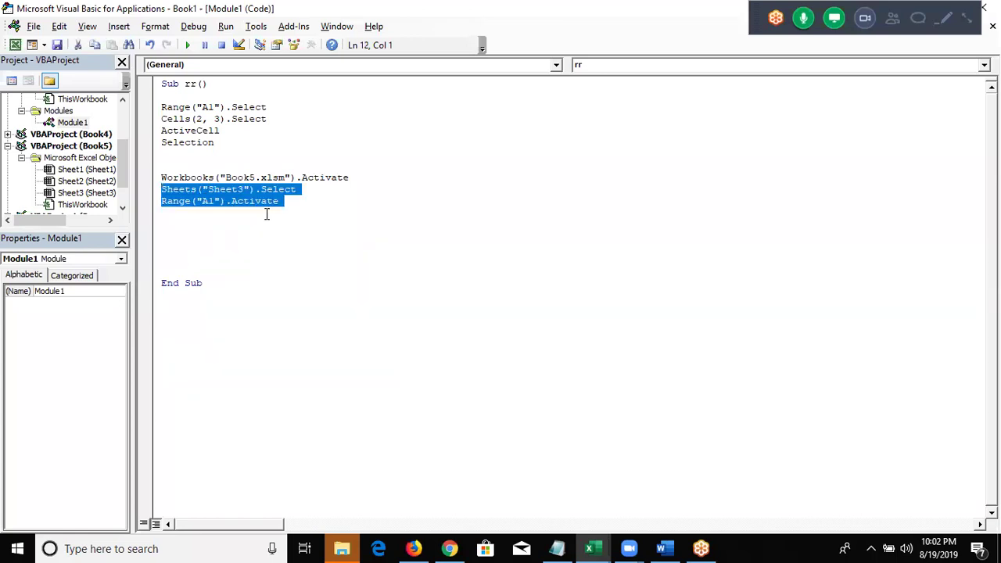
Step through the three lines again, selecting them together, then move to the line before End Sub
key(Up)
key(Up)
key(Up)
key(Down)
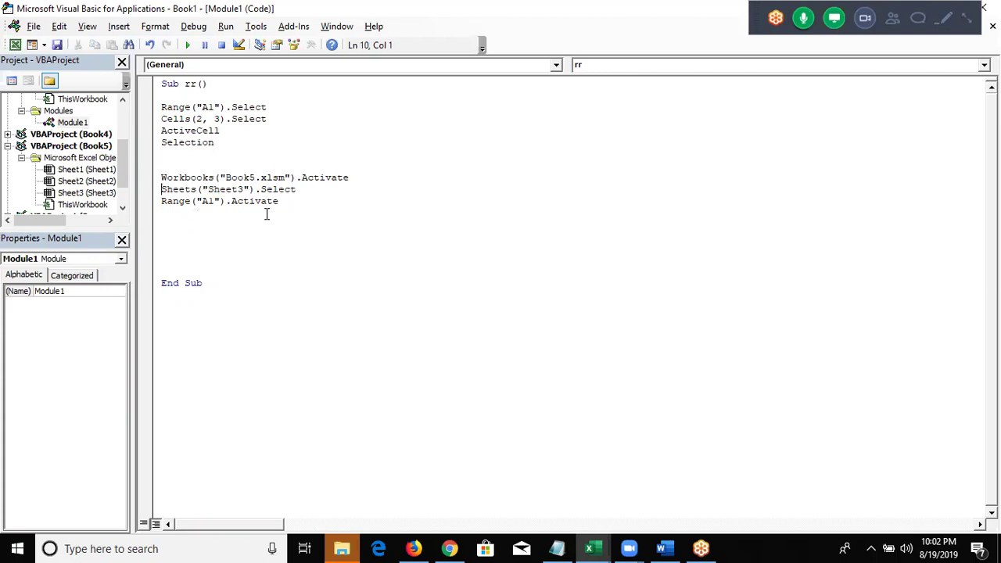
key(Down)
key(shift+Down)
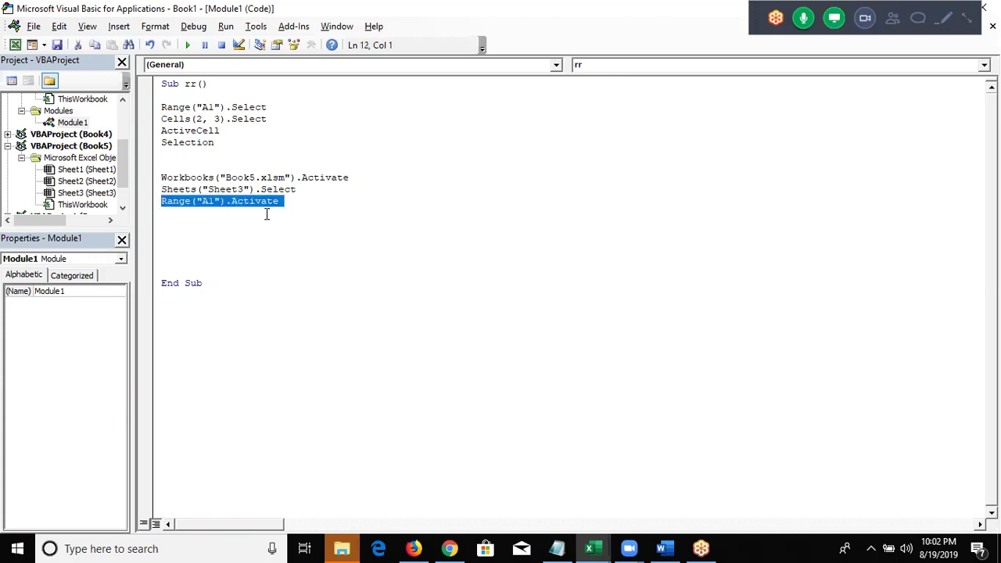
key(Up)
key(Up)
key(Up)
key(shift+Down)
key(shift+Down)
key(shift+Down)
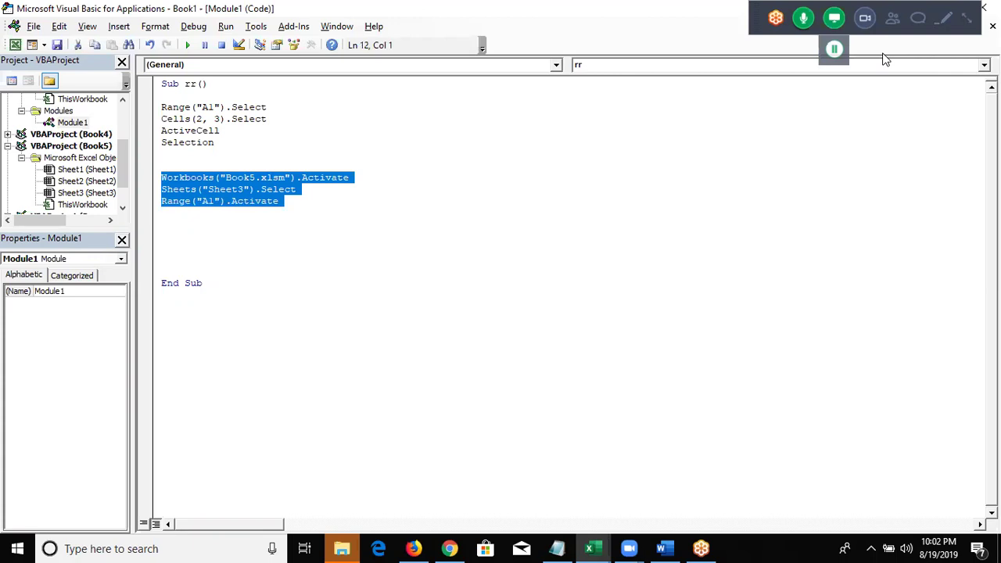
key(Right)
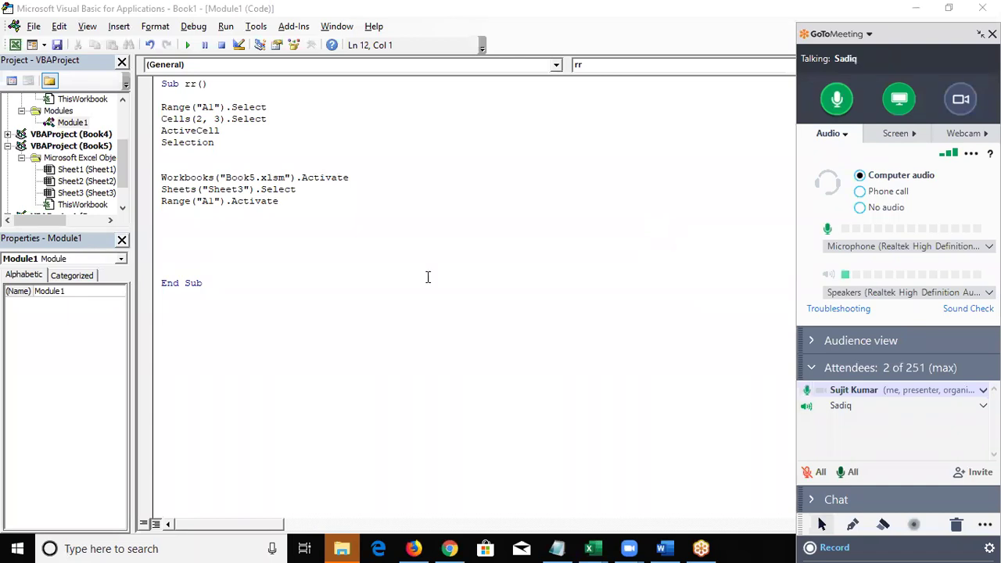
click(243, 233)
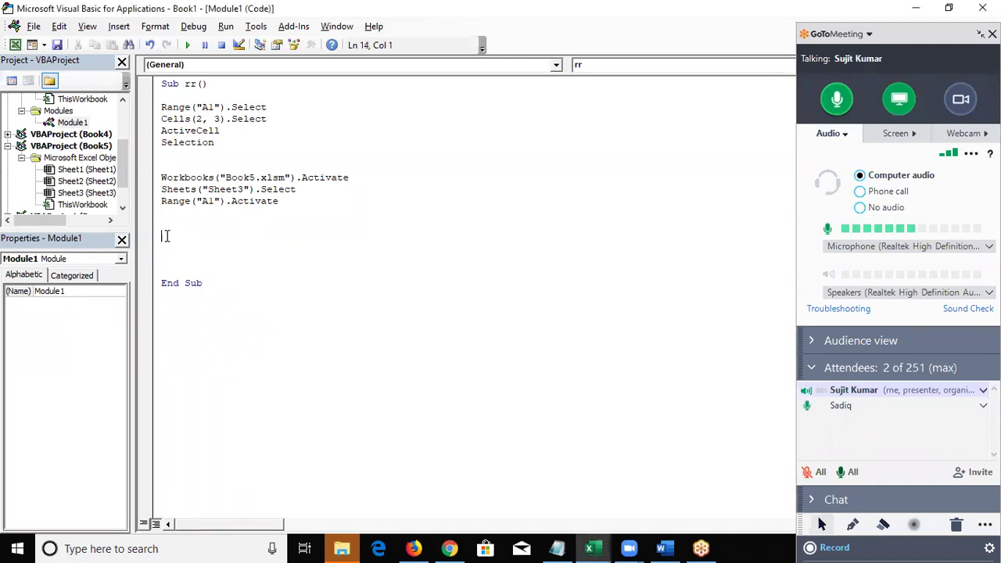
Review Book1's Sheet1 number block ending at G21, with the side panel collapsed
key(alt+Tab)
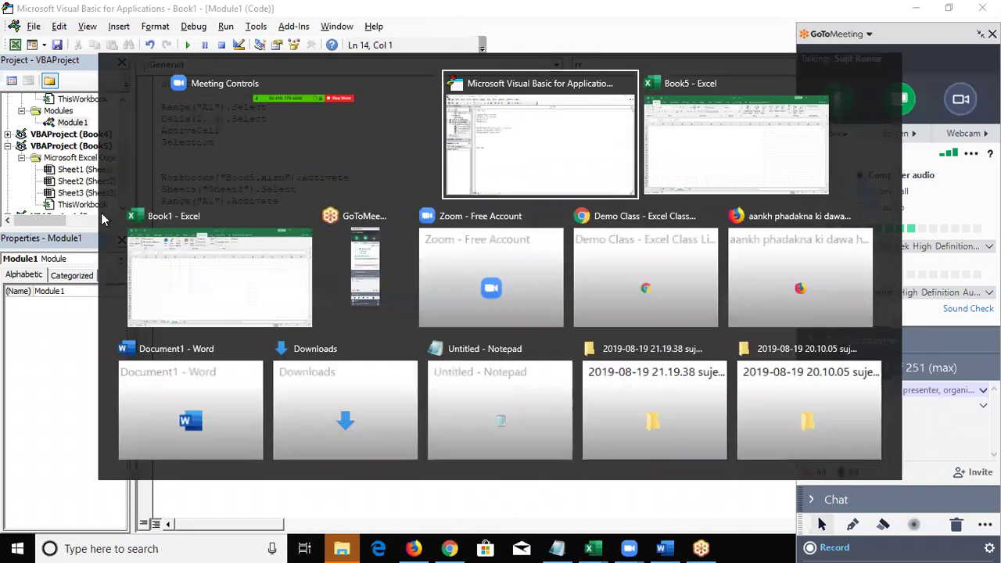
key(alt+Tab)
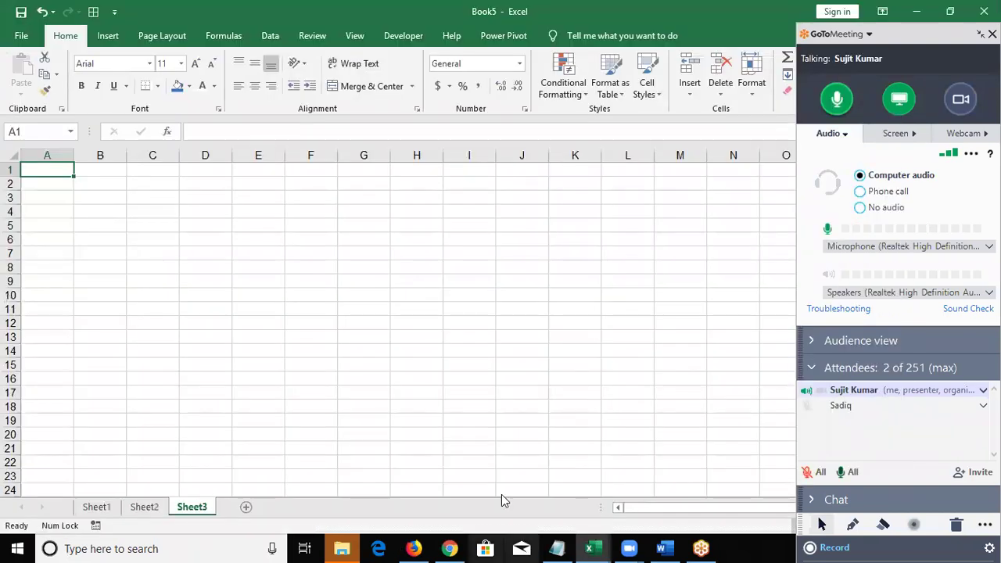
mouse_move(593, 548)
click(482, 479)
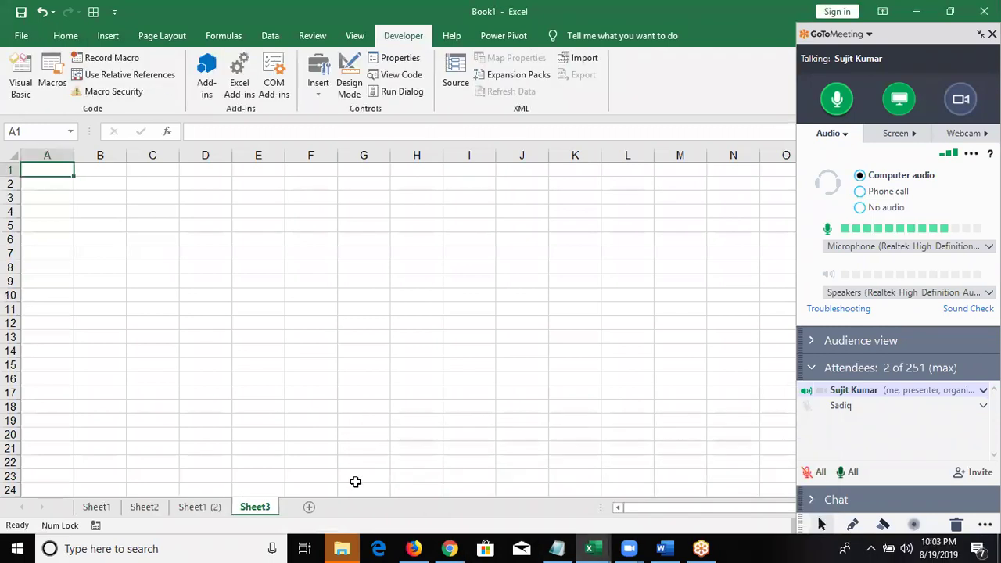
click(101, 507)
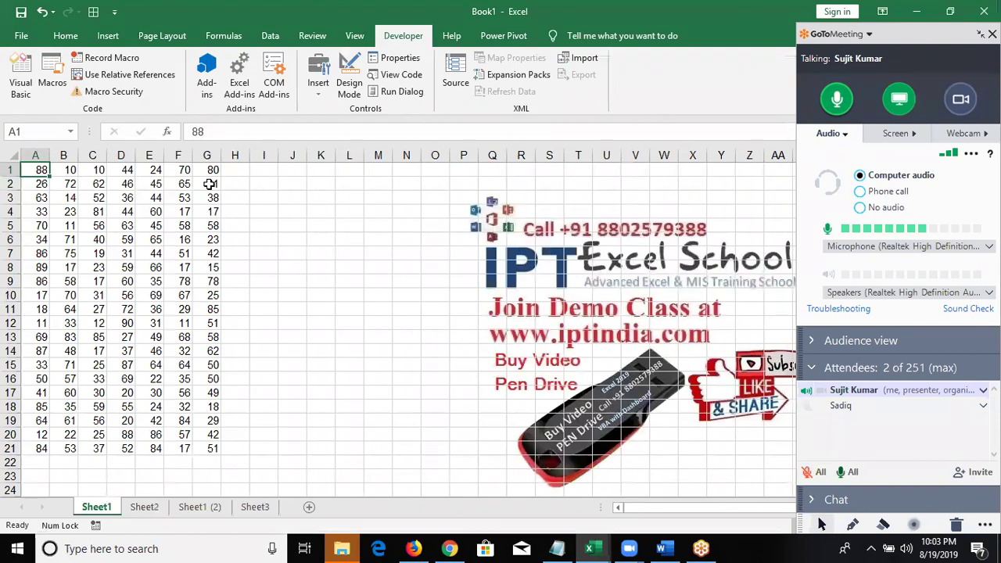
click(211, 450)
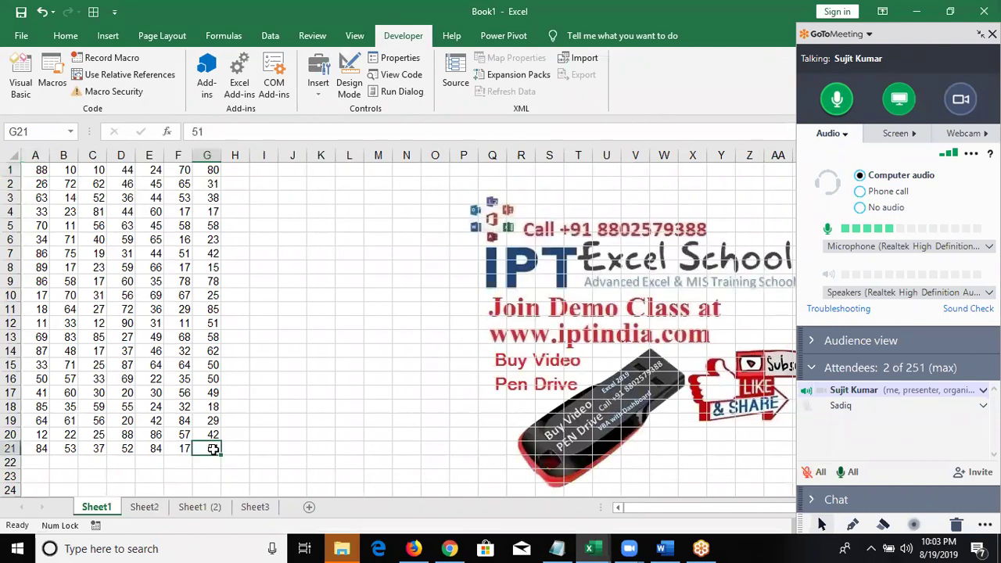
click(980, 34)
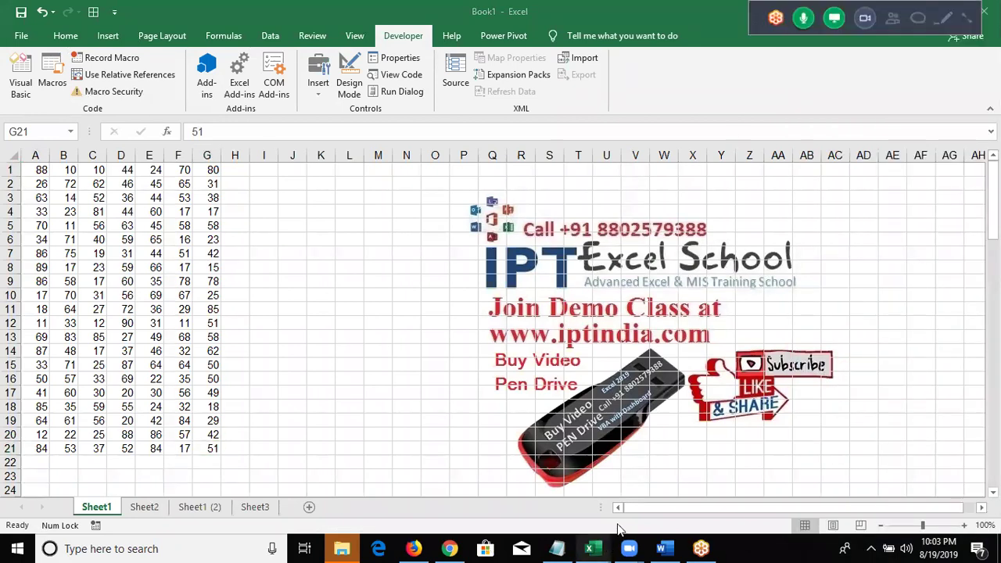
click(592, 549)
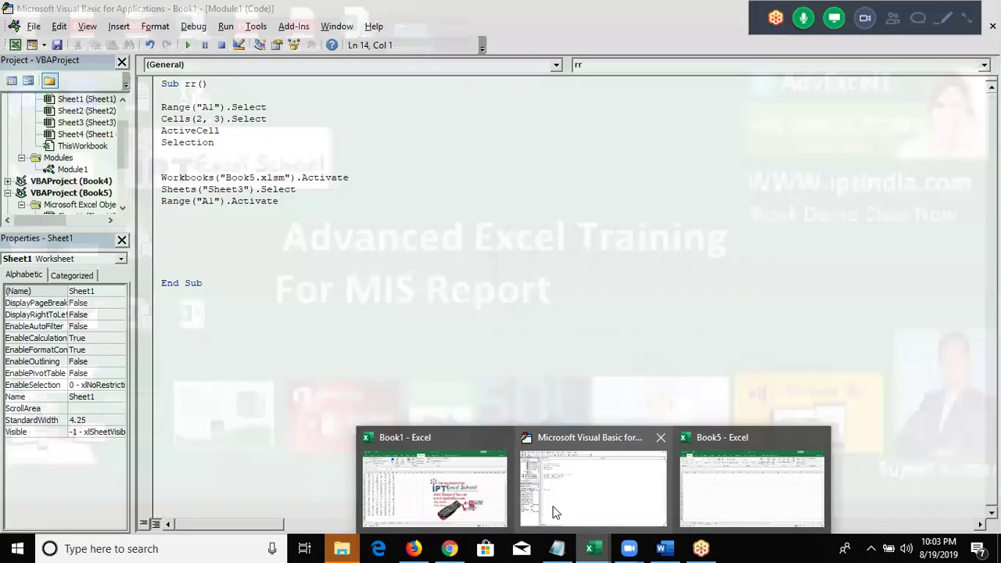
Add Range("A1:G21").Select as the last line of the rr macro and highlight it
click(541, 500)
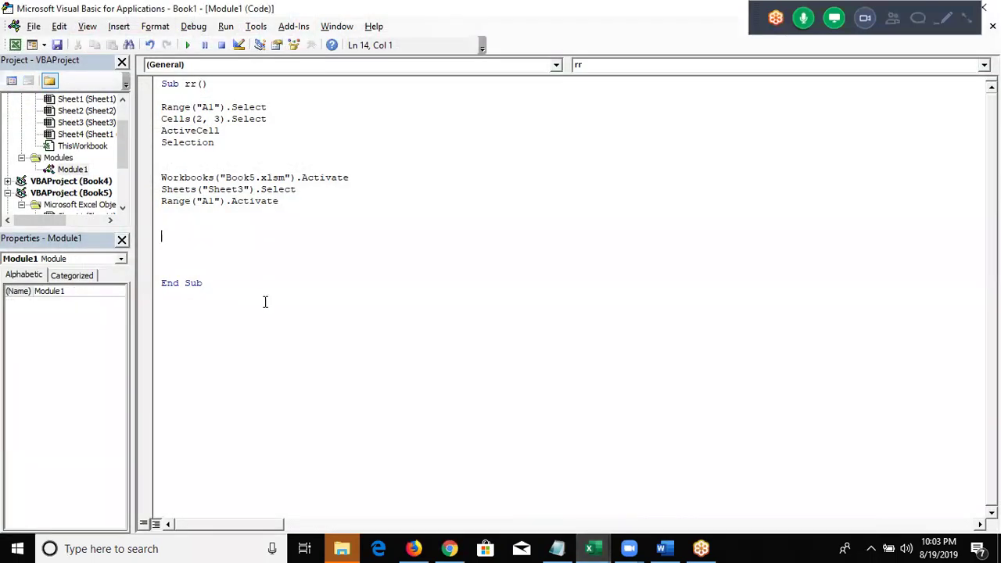
text(range)
text((")
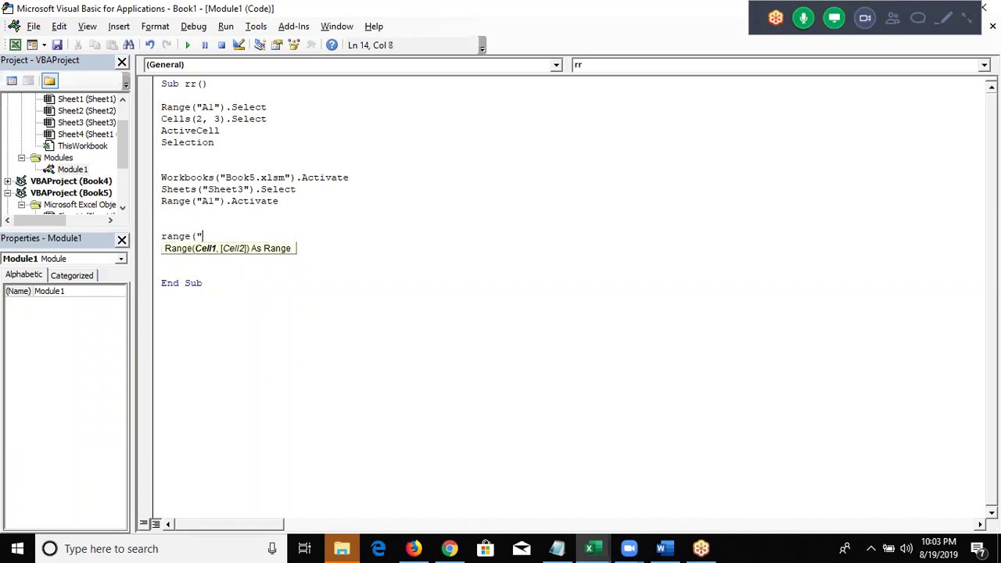
text(A)
text(1:G)
text(2)
text(1"))
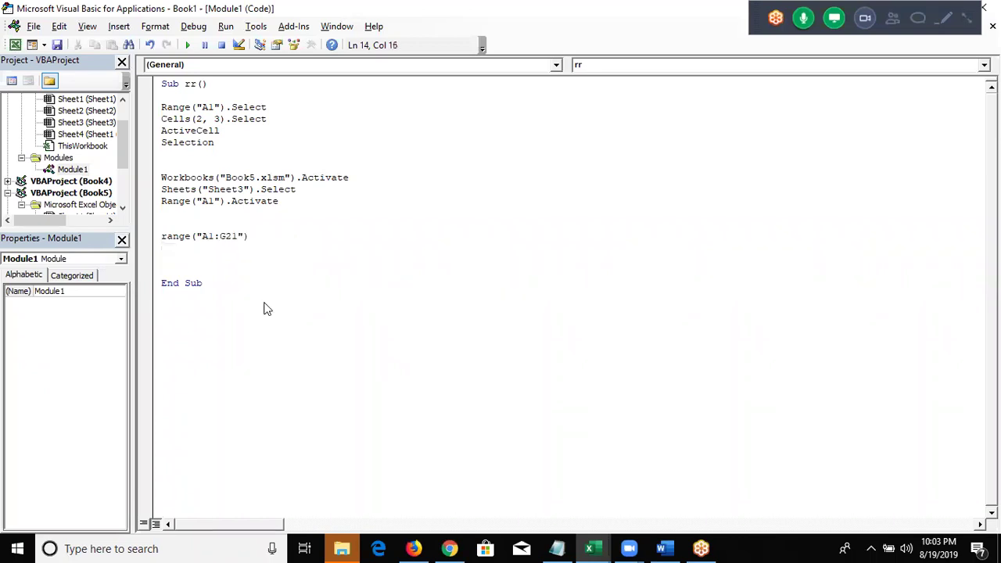
text(.)
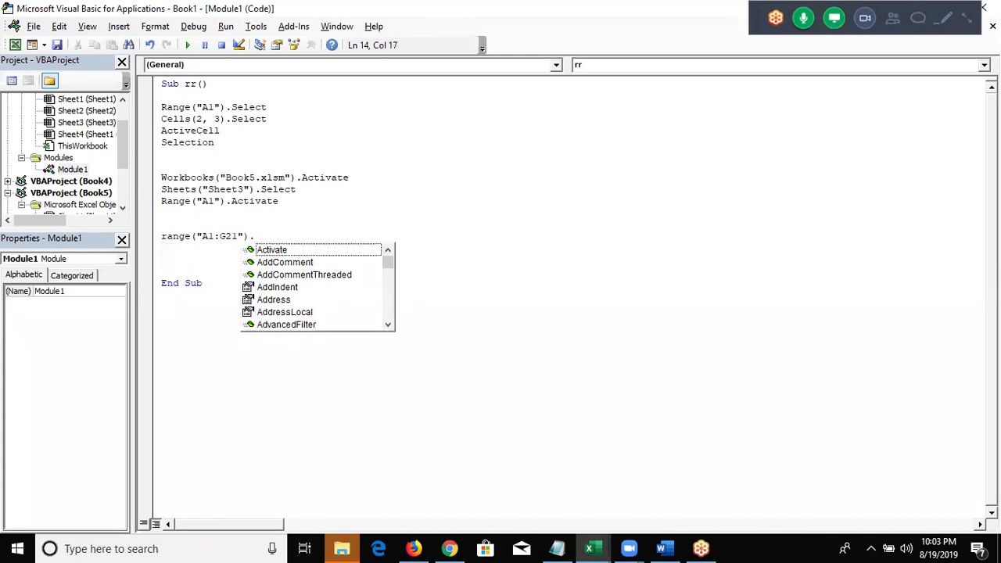
text(Select)
key(Return)
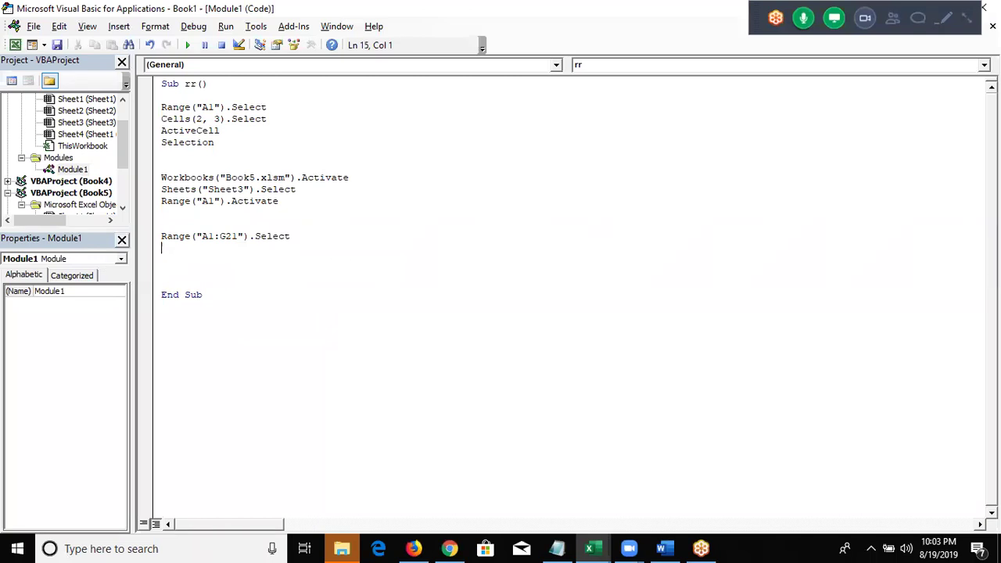
key(Up)
key(shift+Down)
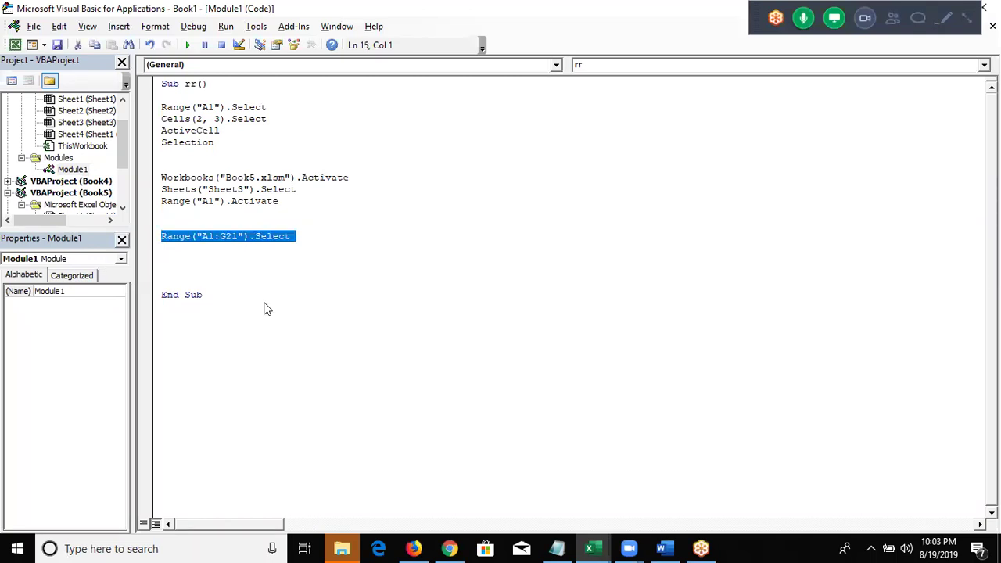
In Book1's H21, start a =SUM formula using the SUM autocomplete
key(alt+Tab)
text(=sy)
key(BackSpace)
text(um)
key(Tab)
Extend the SUM reference in H21 to cover A1:G21
key(Up)
key(ctrl+Up)
key(Left)
key(Left)
key(Left)
key(Left)
key(Left)
key(Left)
key(ctrl+shift+Right)
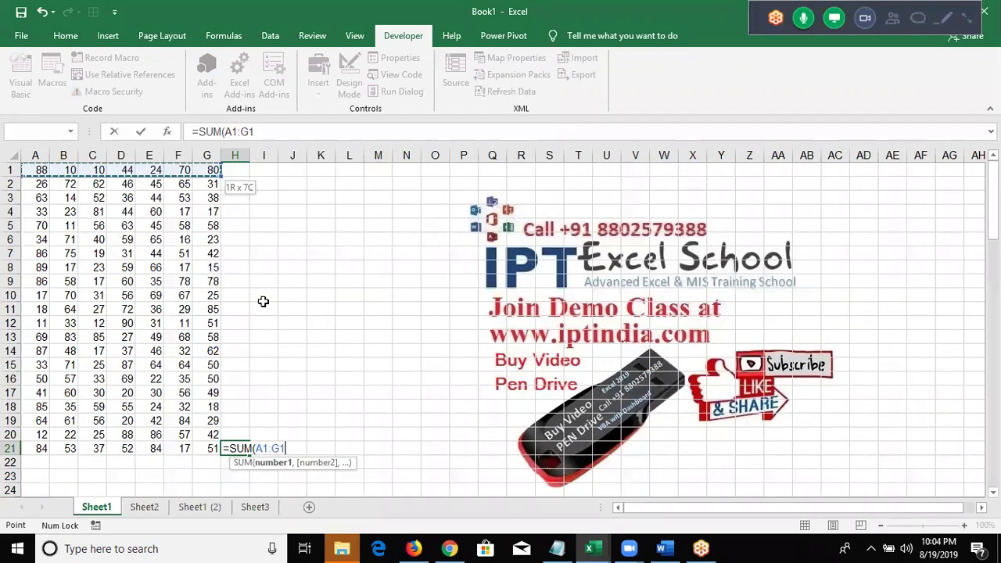
key(ctrl+shift+Down)
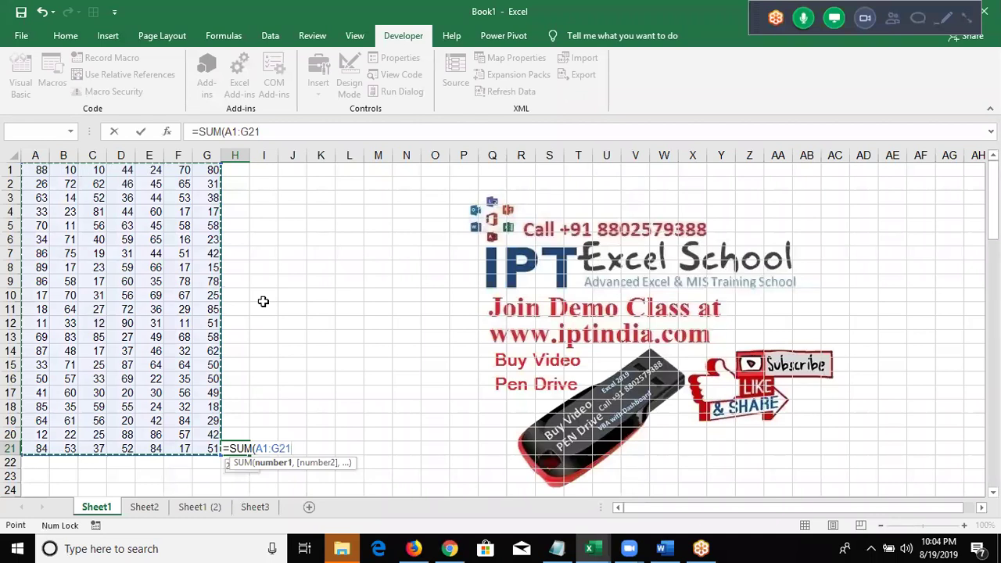
Discard the trial formula, return to cell A1, and switch back to Module1
key(Escape)
key(ctrl+Left)
key(ctrl+Up)
key(ctrl+Left)
key(alt+F11)
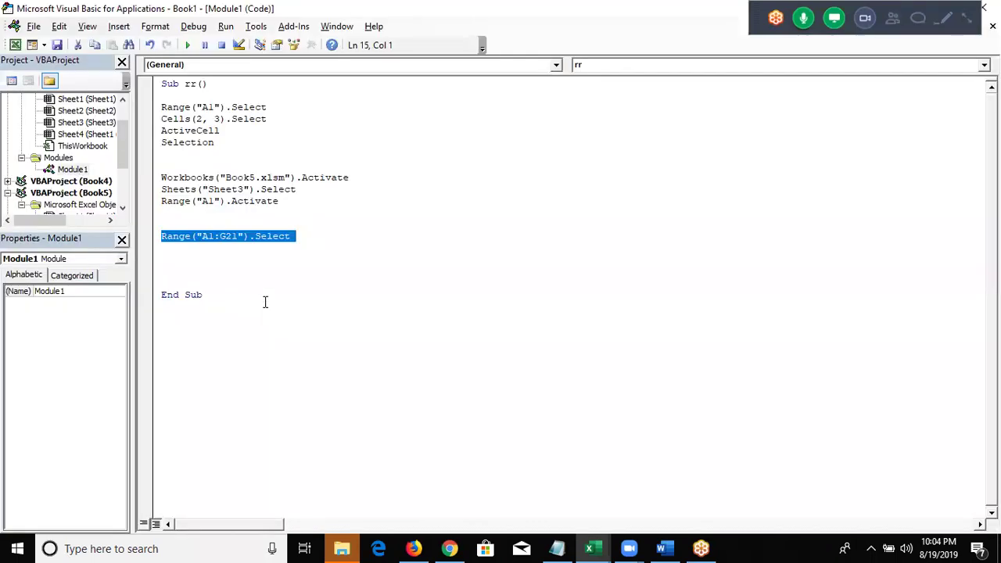
Add the line Range("A1", "G21").Select to the rr macro, then switch to Book1
text(rang)
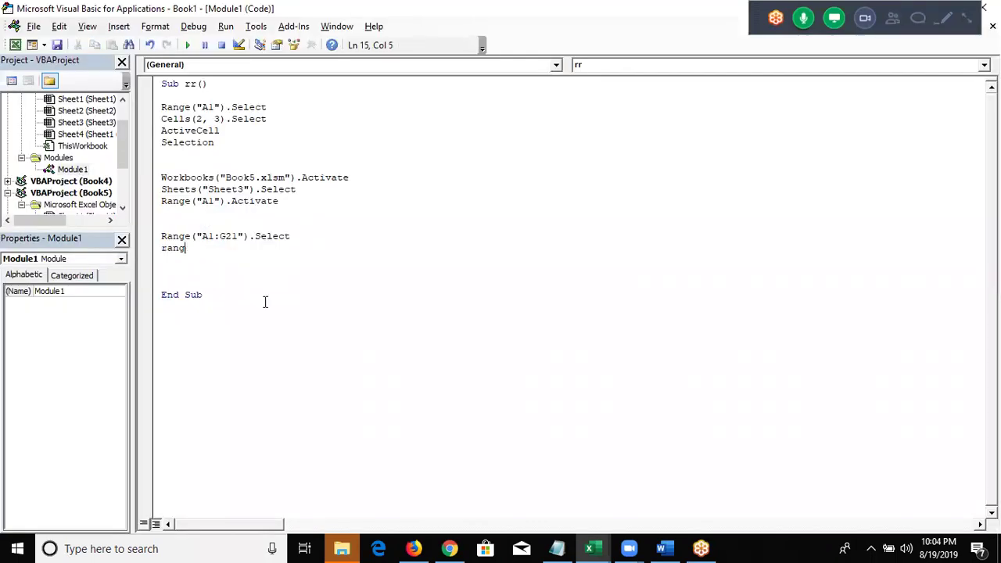
text(e("A1","G21"))
text(.se)
key(Return)
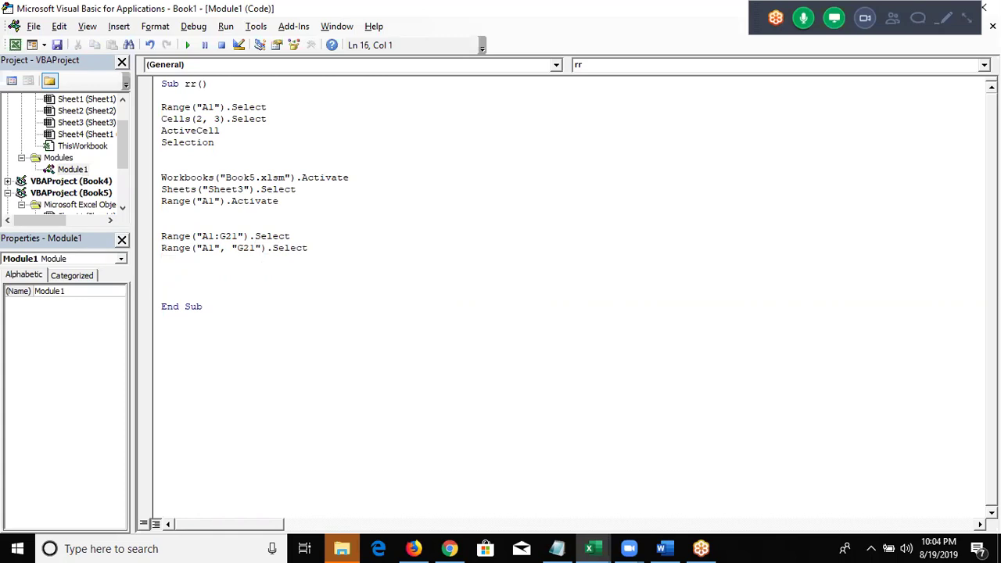
key(alt+F11)
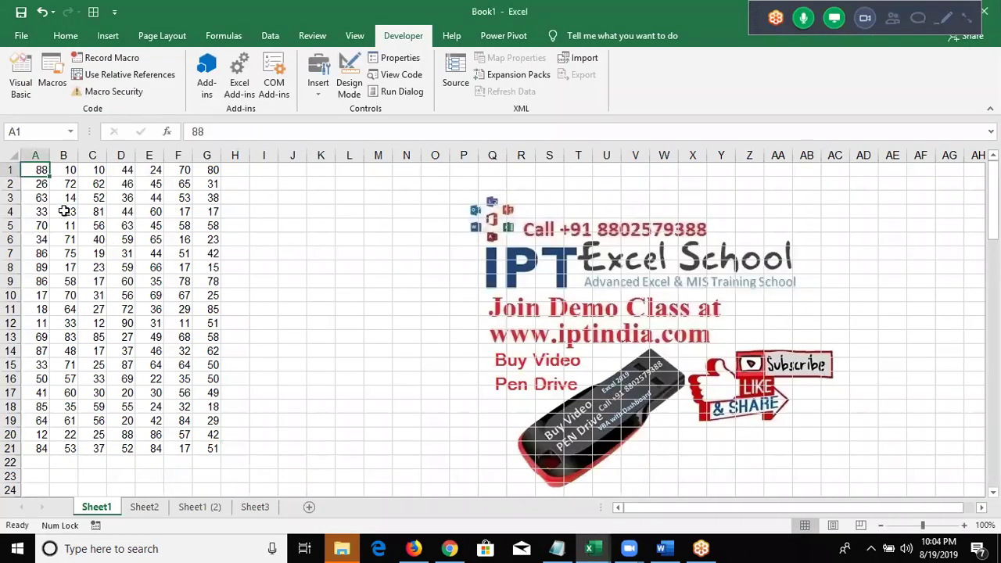
Select A1:G21 on Sheet1, then highlight the A1 and G21 arguments in the code
shift+click(214, 449)
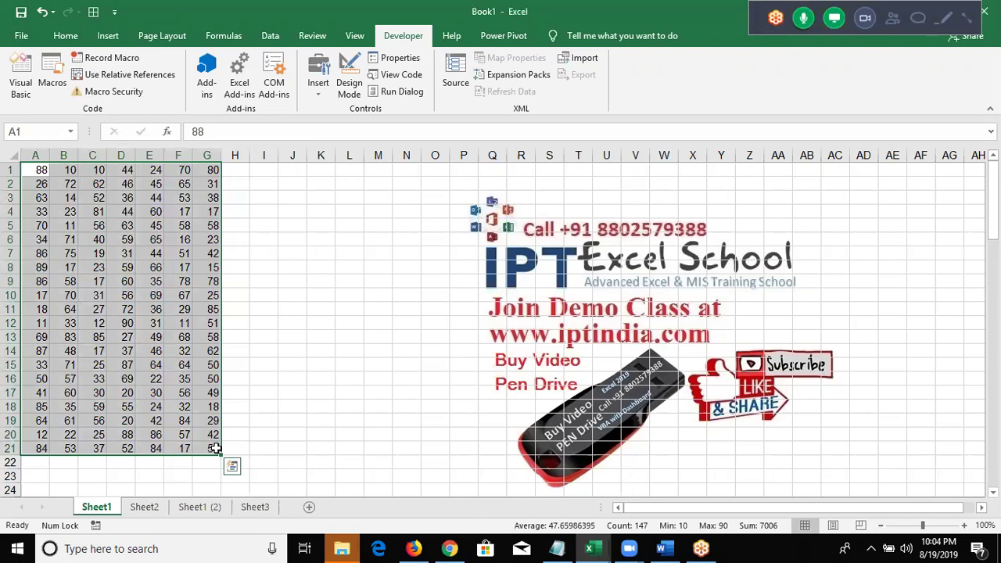
key(alt+Tab)
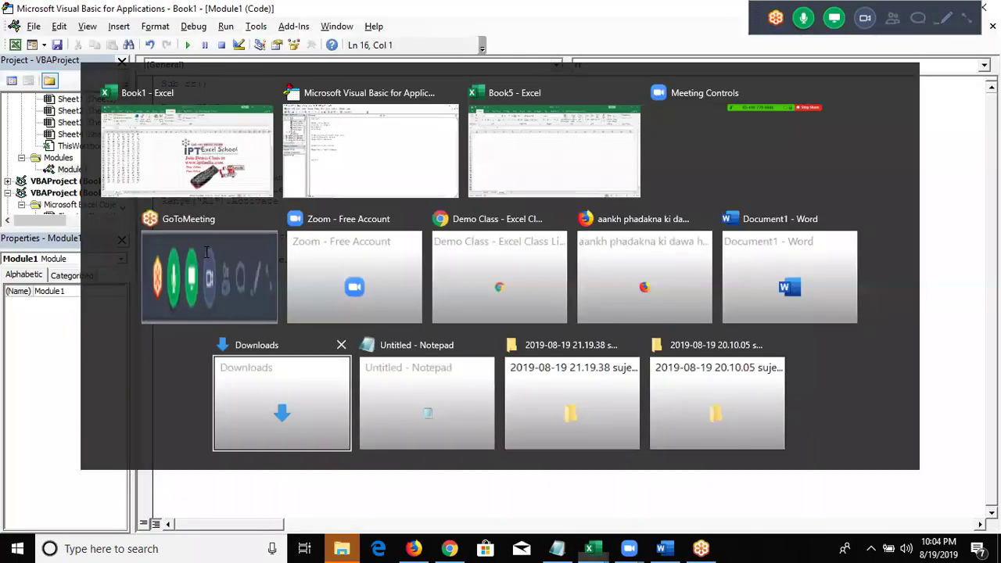
key(Up)
key(Down)
key(ctrl+Right)
key(ctrl+Right)
key(ctrl+shift+Right)
key(ctrl+Right)
key(ctrl+Right)
key(ctrl+shift+Right)
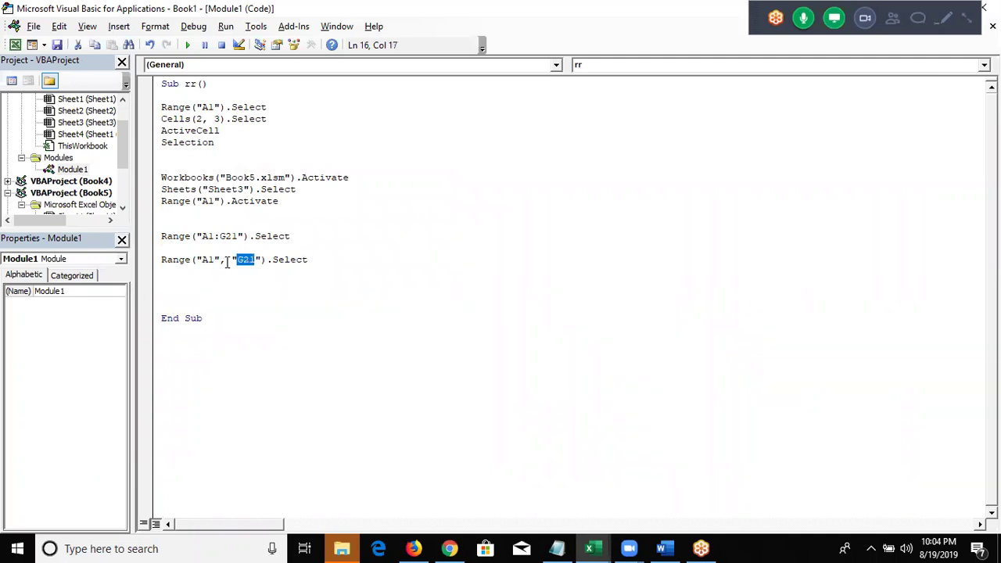
Delete the blank line between the two Range statements and select both lines
click(327, 283)
key(Delete)
key(Up)
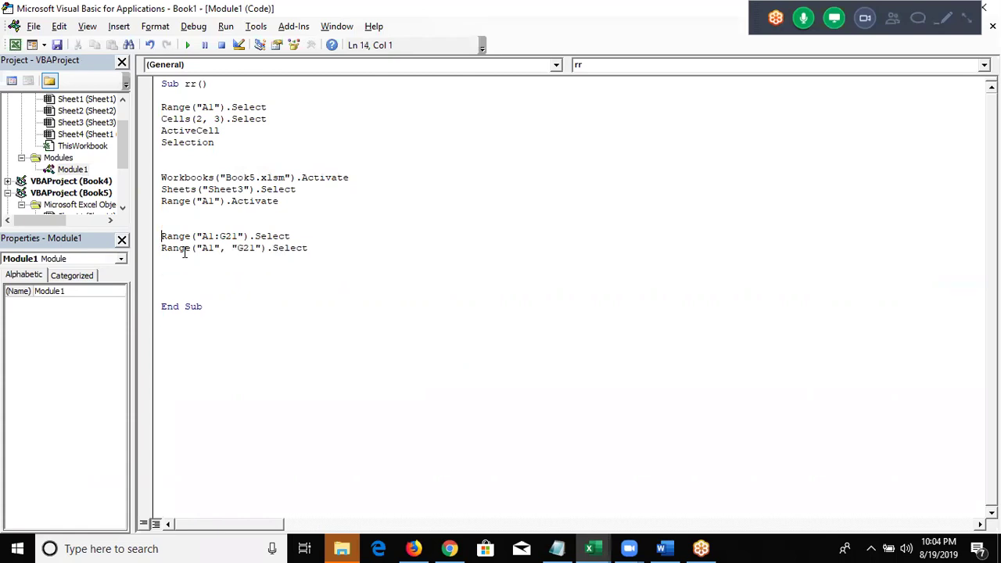
key(shift+Down)
key(shift+Down)
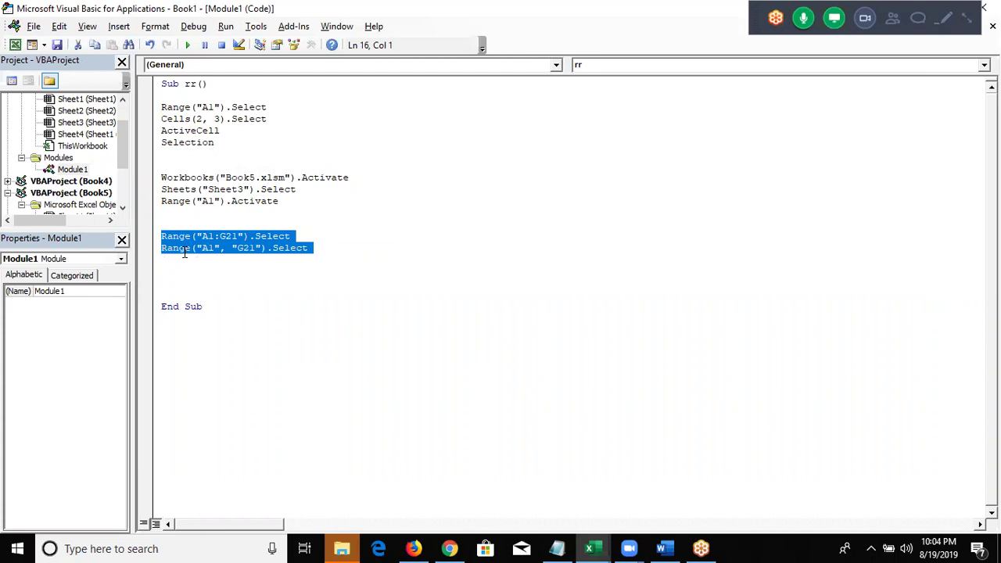
Insert a blank line above the Range("A1", "G21").Select line
click(969, 24)
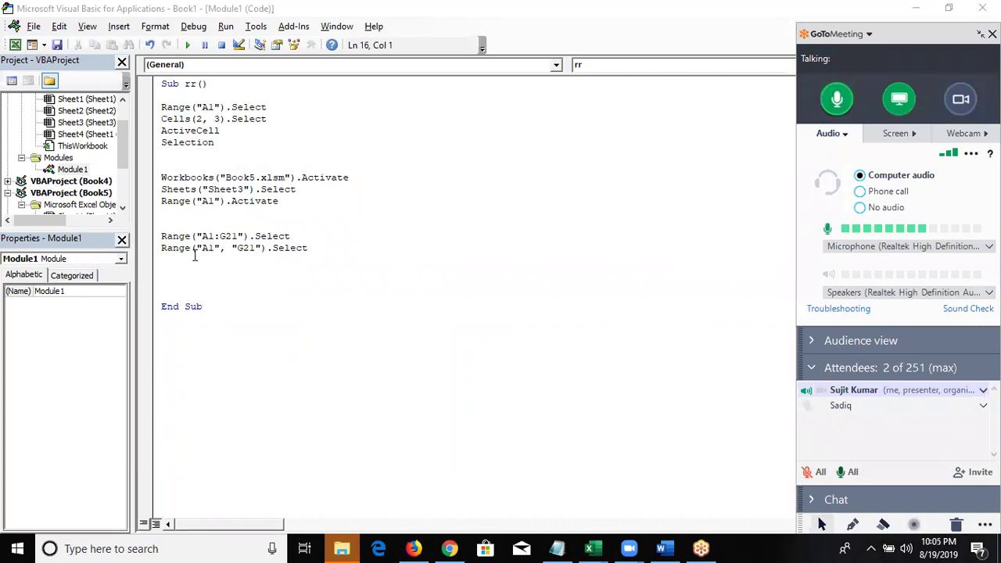
click(162, 249)
key(Return)
key(Return)
key(Up)
key(Up)
key(Up)
key(Down)
key(Down)
key(Down)
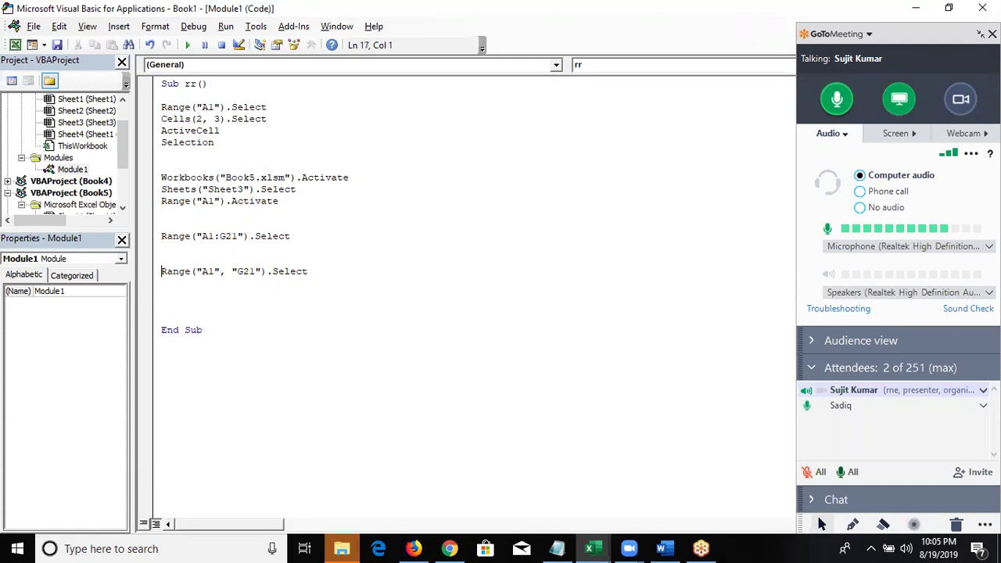
key(shift+Down)
Copy Sheets("Sheet3").Select and paste it above each of the two Range lines
click(161, 201)
key(shift+Up)
key(ctrl+c)
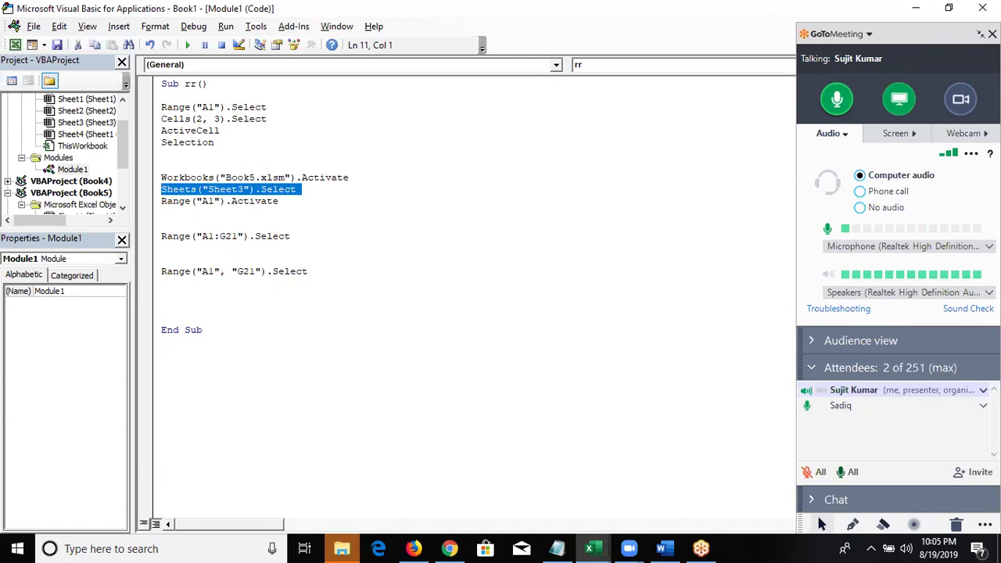
click(161, 212)
key(Down)
key(ctrl+v)
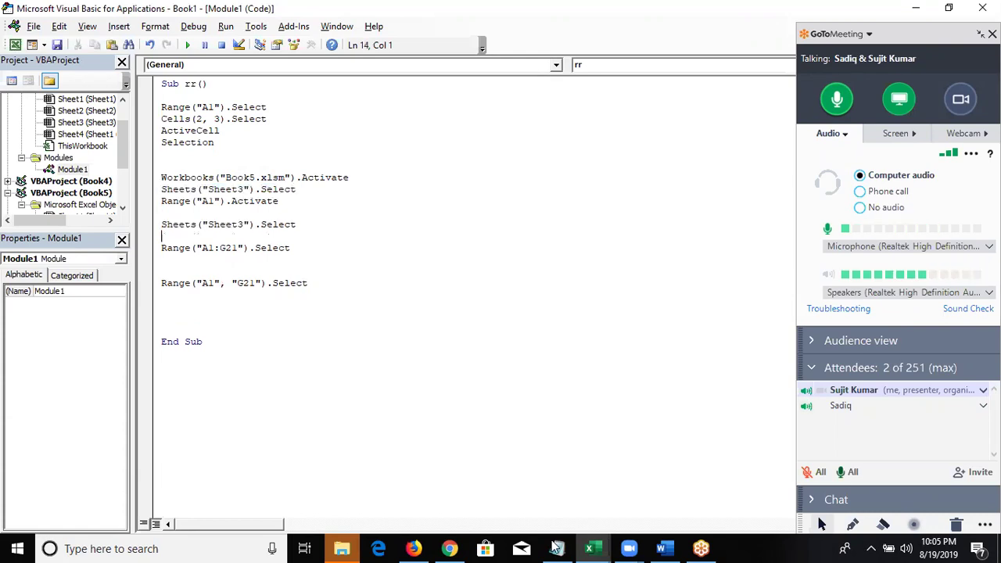
key(Delete)
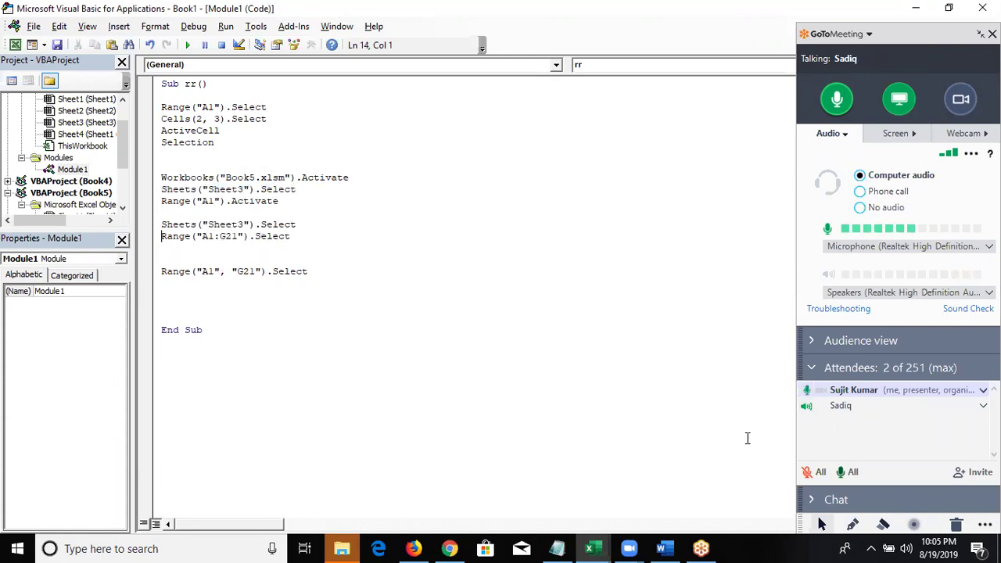
click(188, 259)
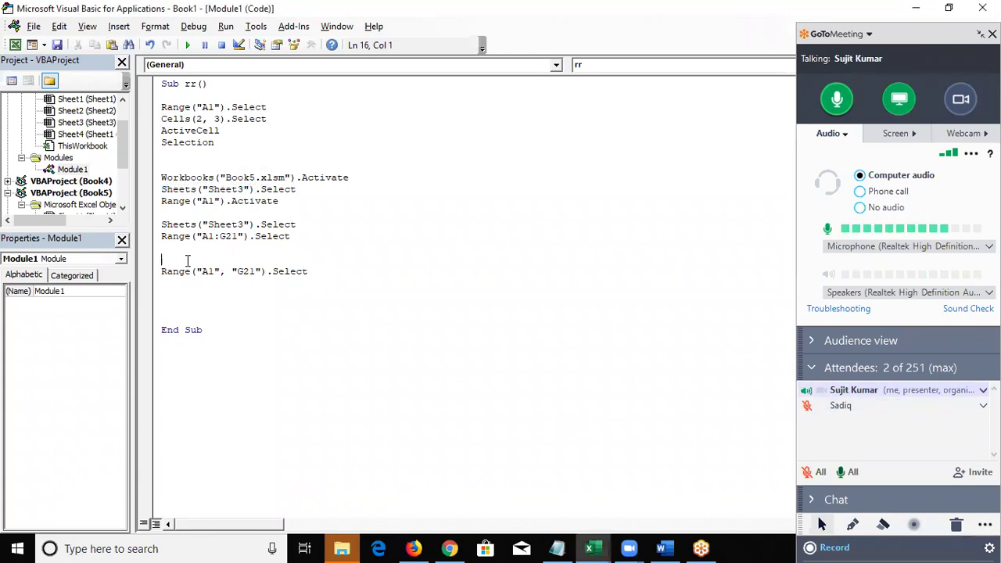
key(ctrl+v)
key(Delete)
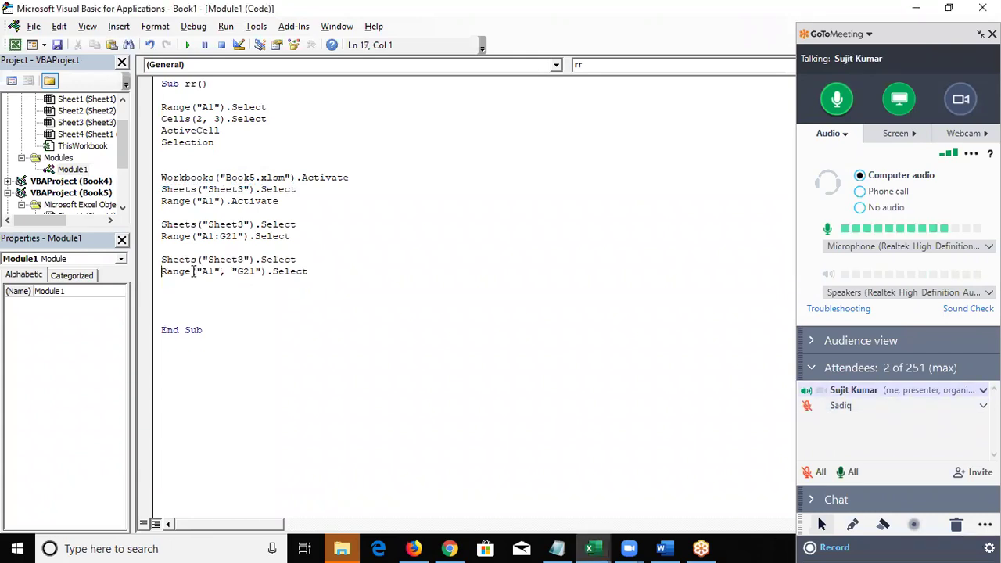
Copy Workbooks("Book5.xlsm").Activate and paste it above each new Sheets line
key(Up)
key(Up)
key(Up)
key(shift+Down)
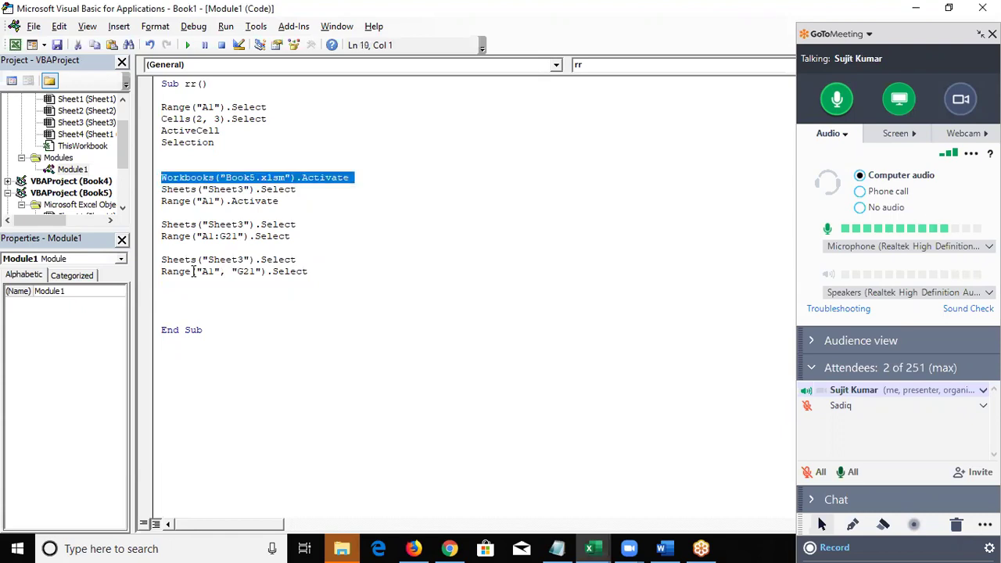
key(Down)
key(Down)
key(Return)
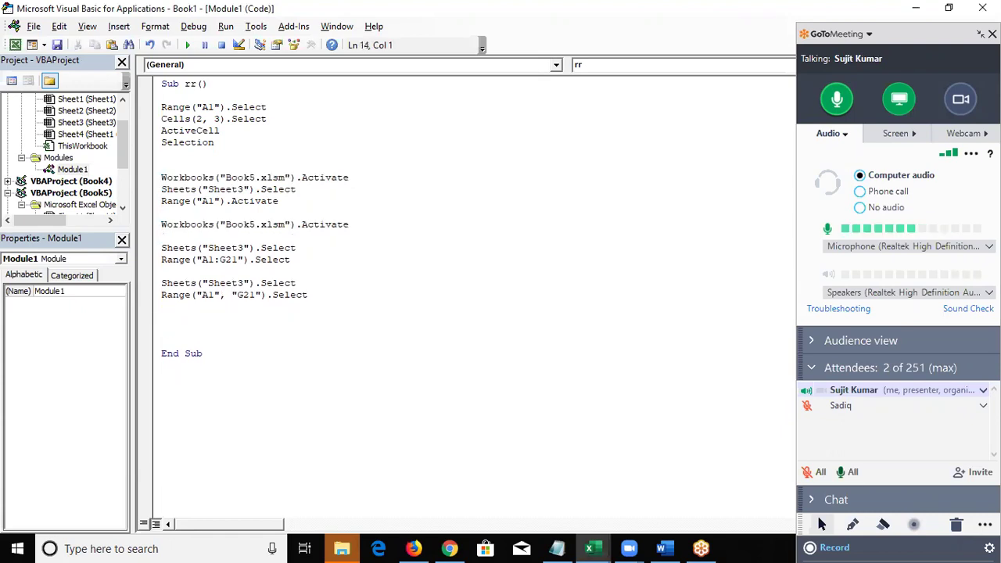
key(ctrl+v)
key(Up)
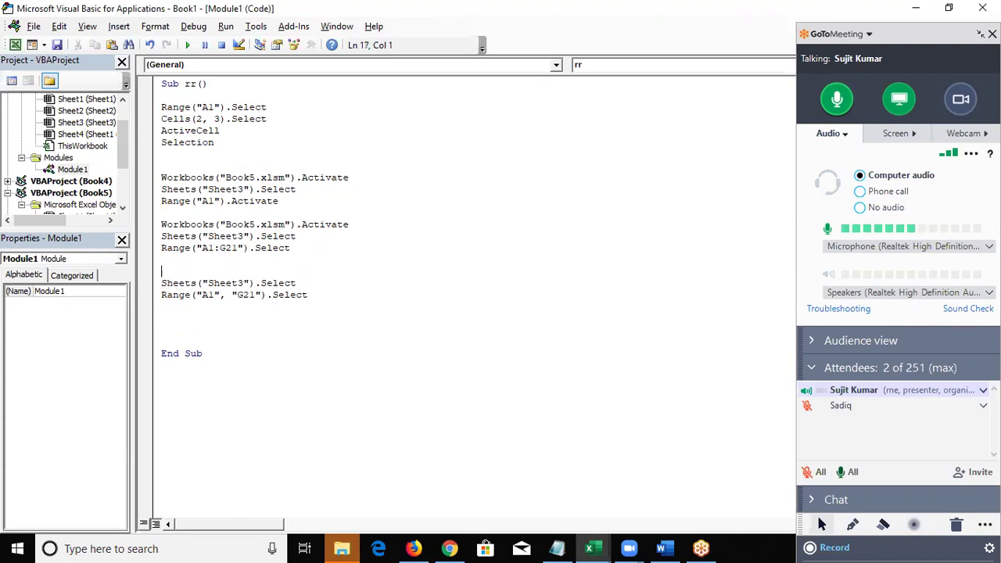
text(Workbooks("Book5.xlsm").Activate)
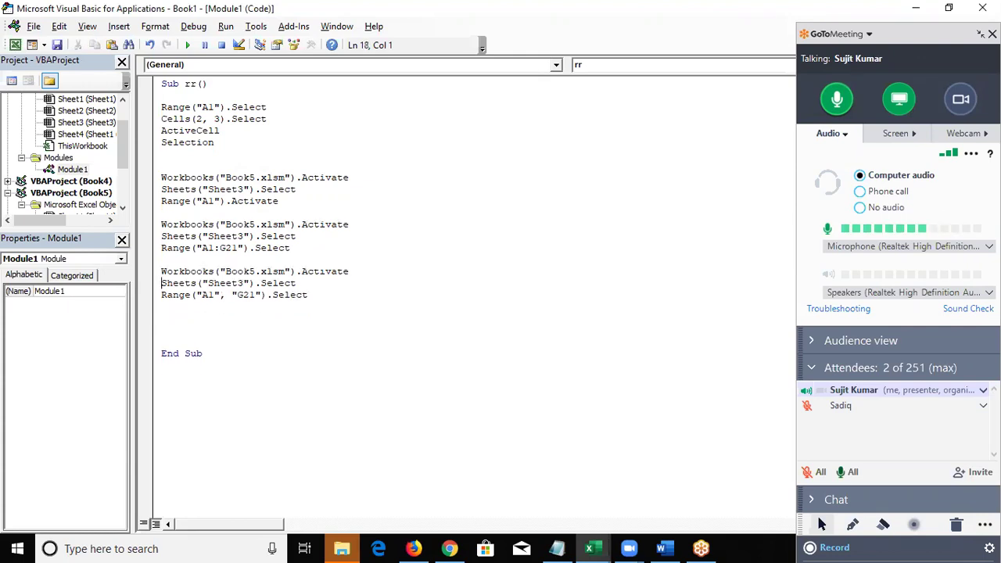
Highlight the newly added Workbooks and Sheets lines to check them
click(161, 271)
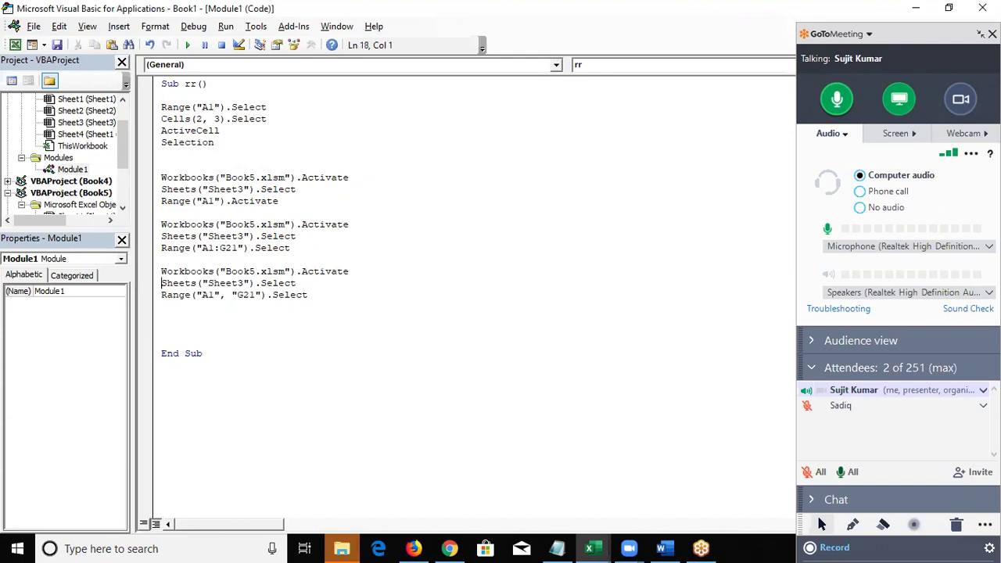
click(161, 237)
click(161, 225)
key(shift+Down)
key(shift+Down)
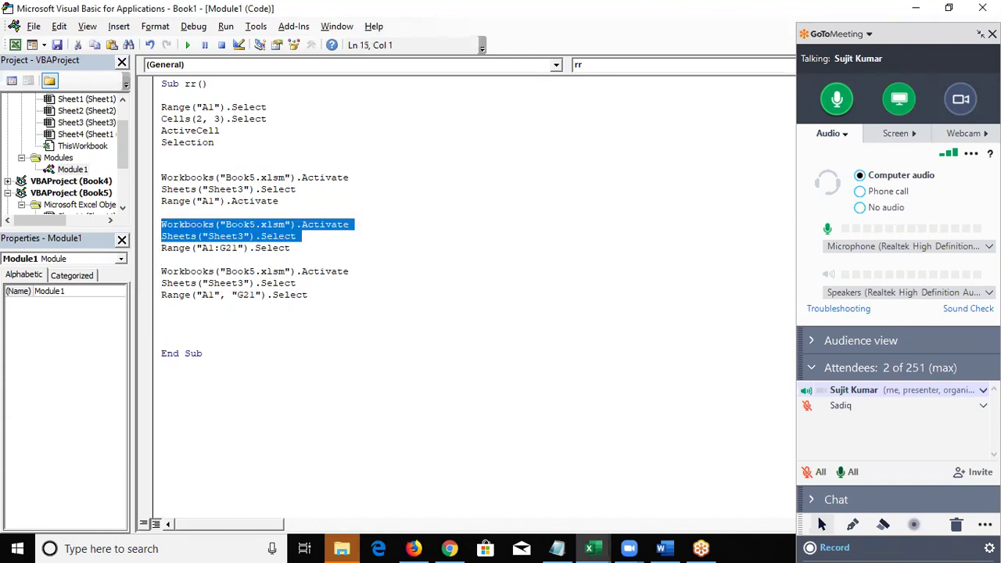